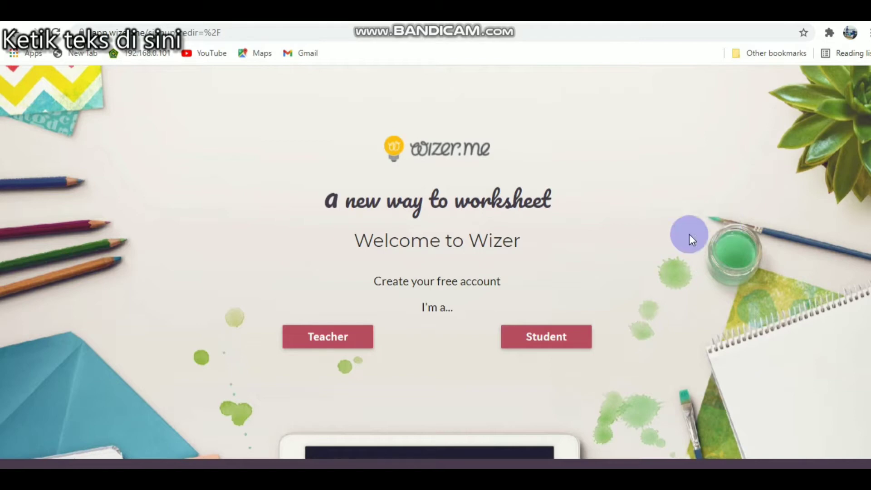
- Sign up for Wizer.me as a teacher with the first listed Google account
click(344, 340)
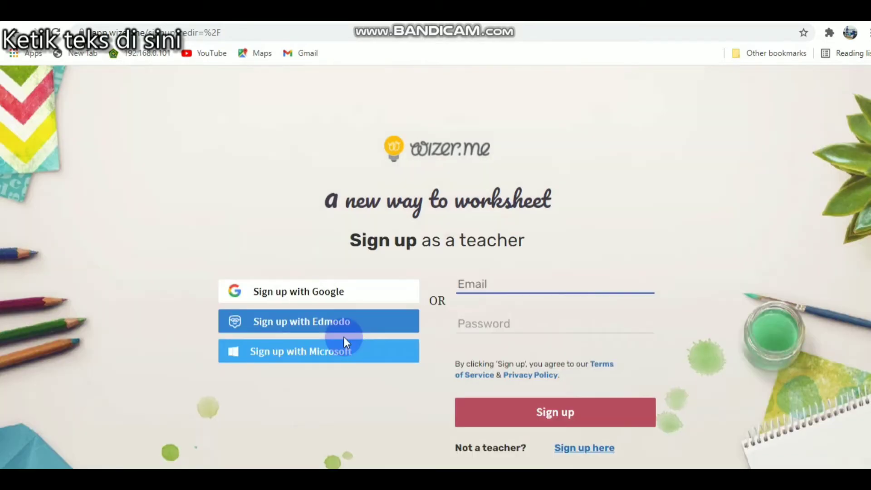
click(319, 300)
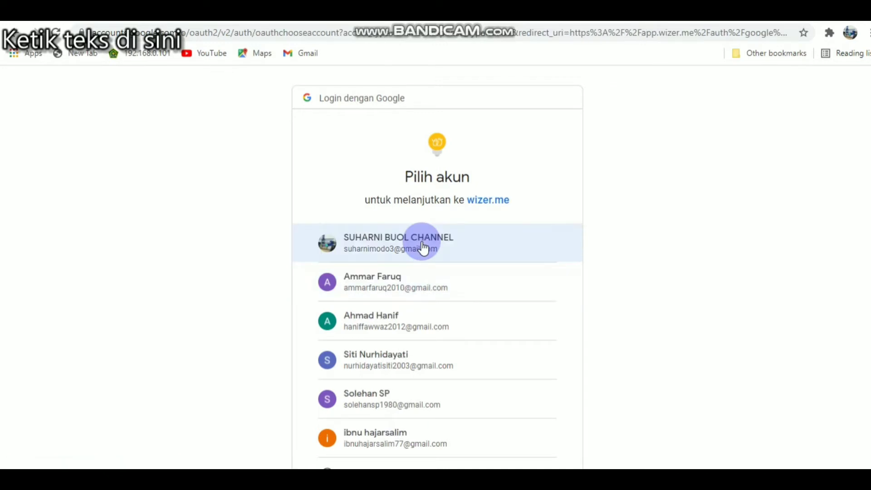
click(422, 244)
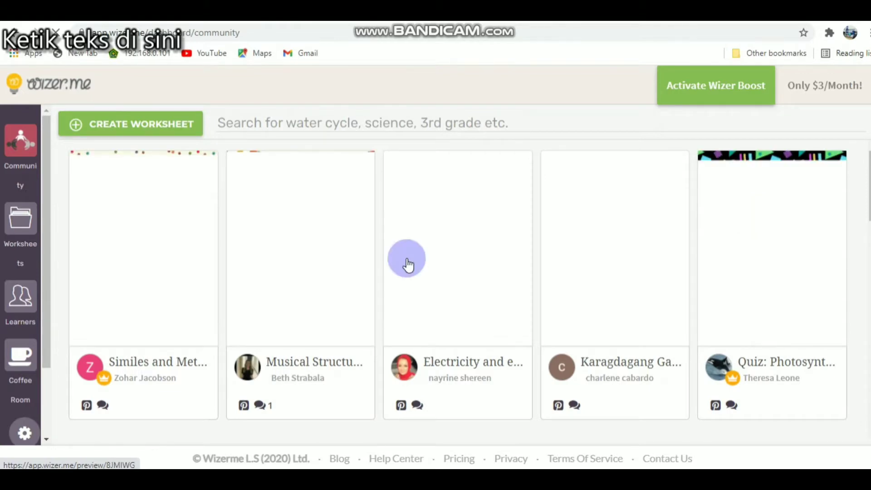
- Create a new blank worksheet from the personal worksheets collection
click(19, 228)
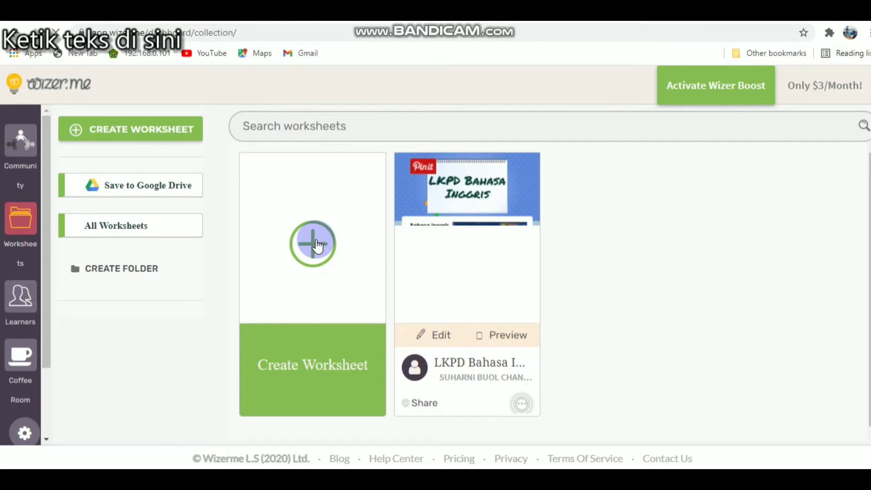
click(316, 245)
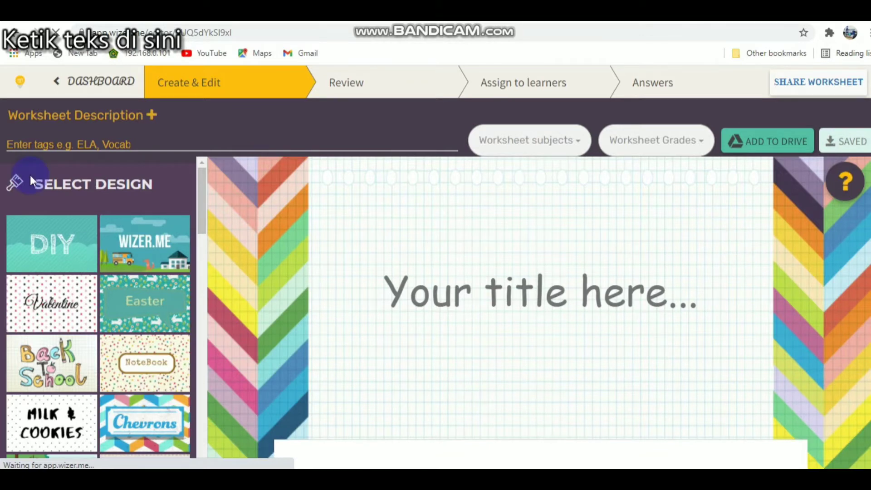
scroll(151, 418, down, 10)
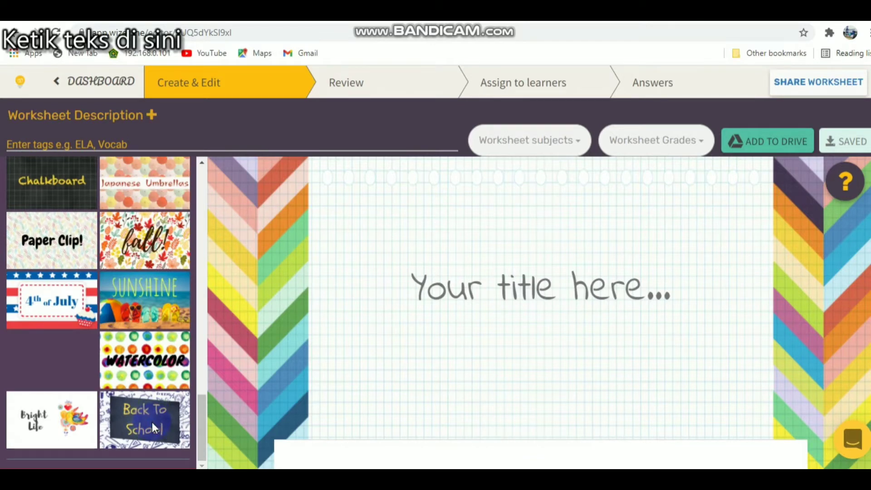
click(153, 426)
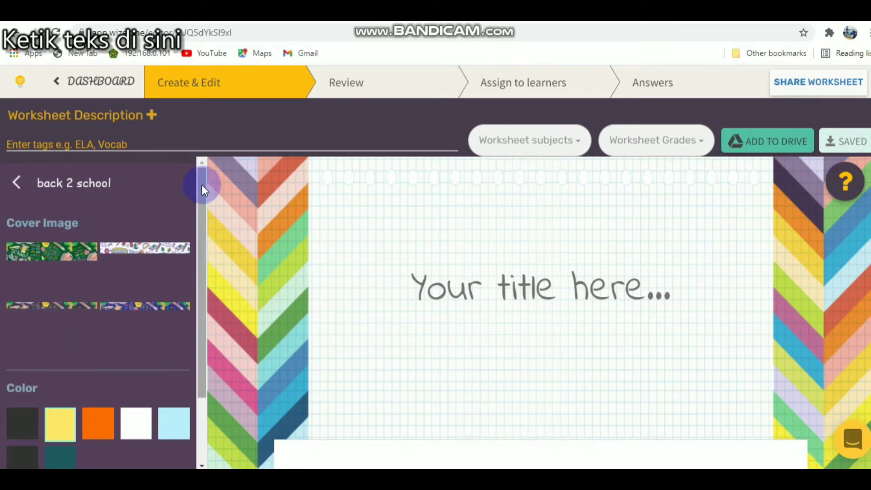
drag(203, 184, 201, 251)
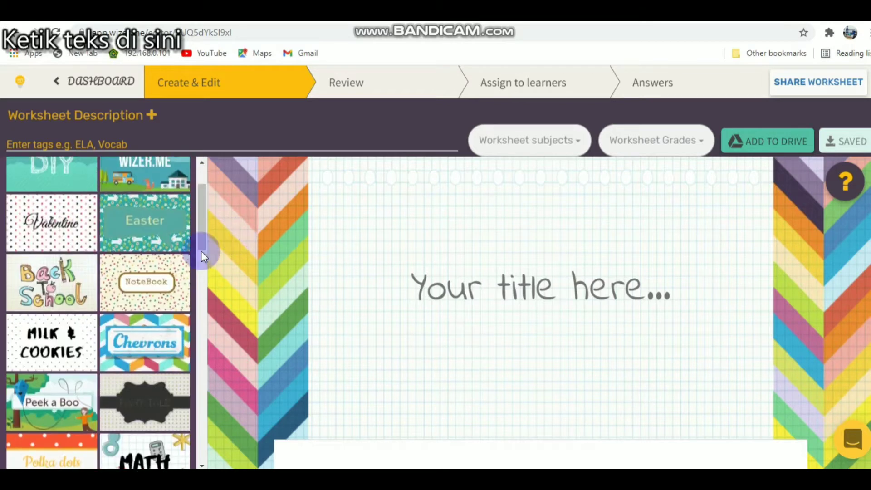
- Choose the Back to school design with the blue spiral notepad cover image and the dark green colour
click(70, 288)
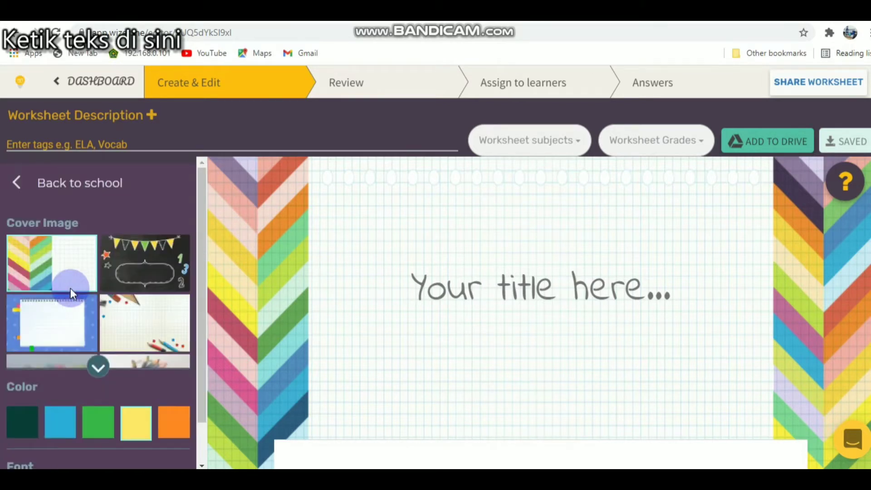
click(62, 325)
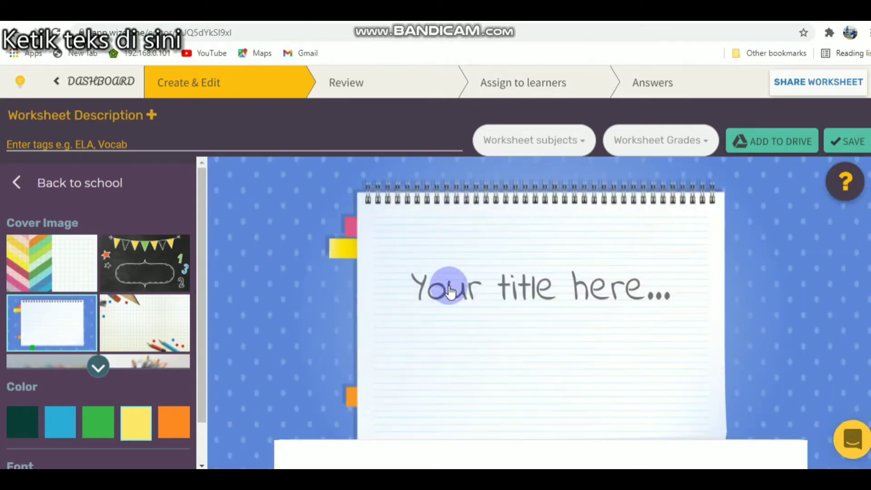
click(24, 426)
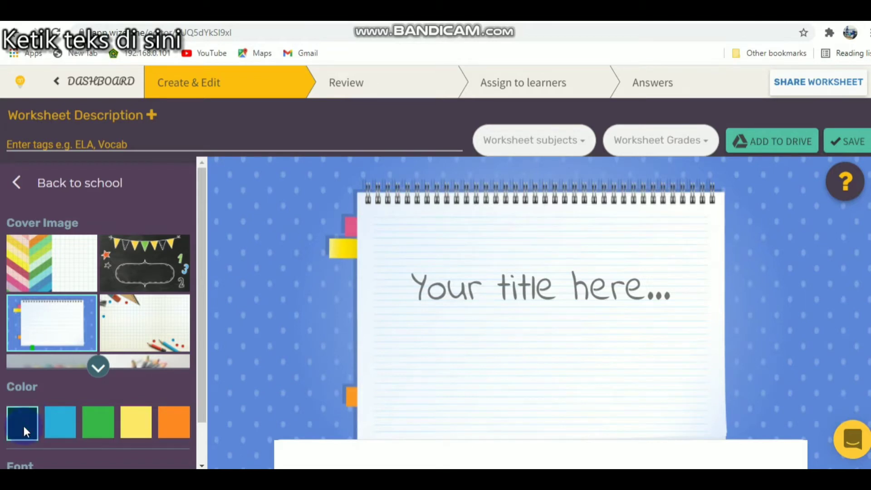
- Set the worksheet design's font to Permanent Marker
drag(203, 375, 204, 407)
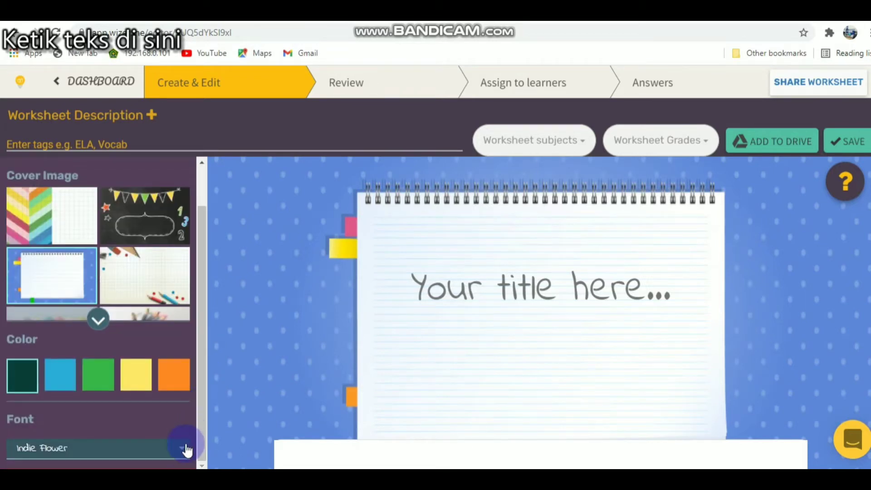
click(186, 449)
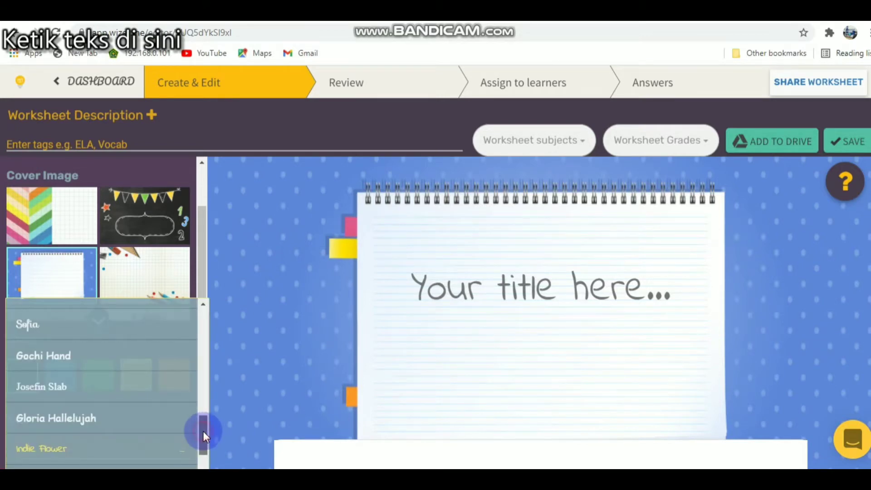
mouse_move(203, 431)
mouse_down()
mouse_move(199, 459)
mouse_move(204, 408)
mouse_move(203, 468)
mouse_up()
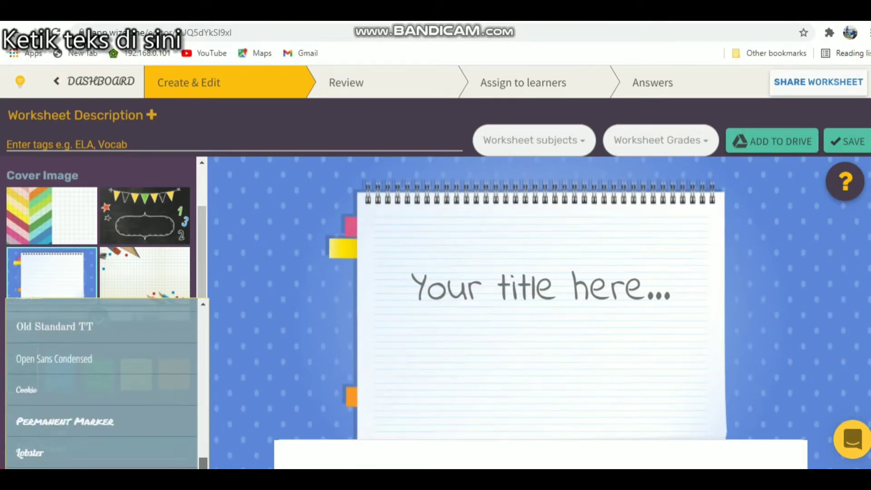
click(148, 422)
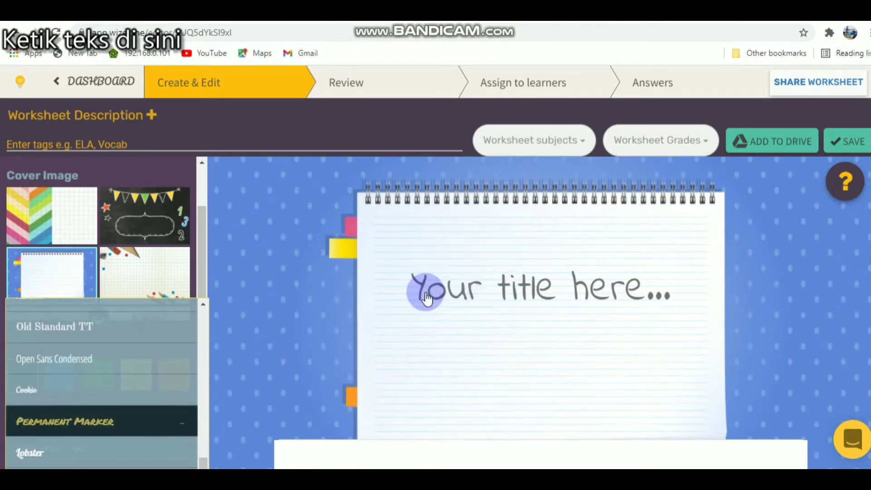
- Enter "LKPD BAHASA INGGRIS" as the worksheet title on the notepad cover
click(427, 297)
click(415, 297)
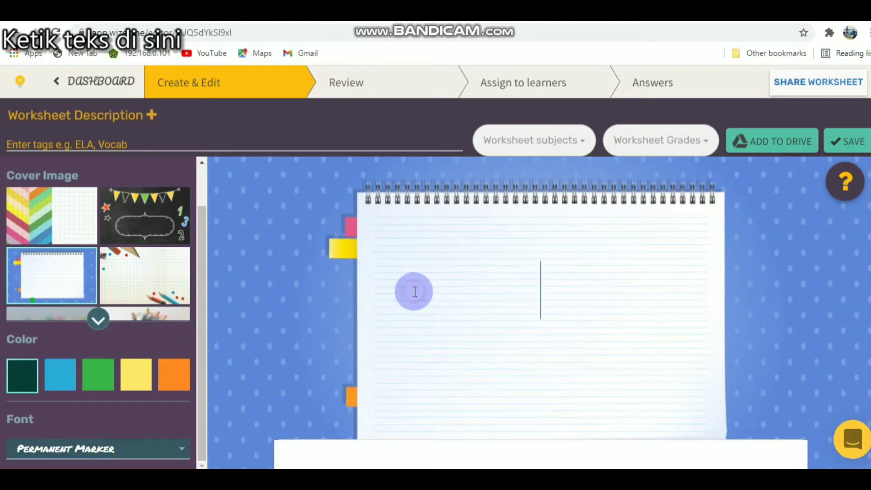
text(LK)
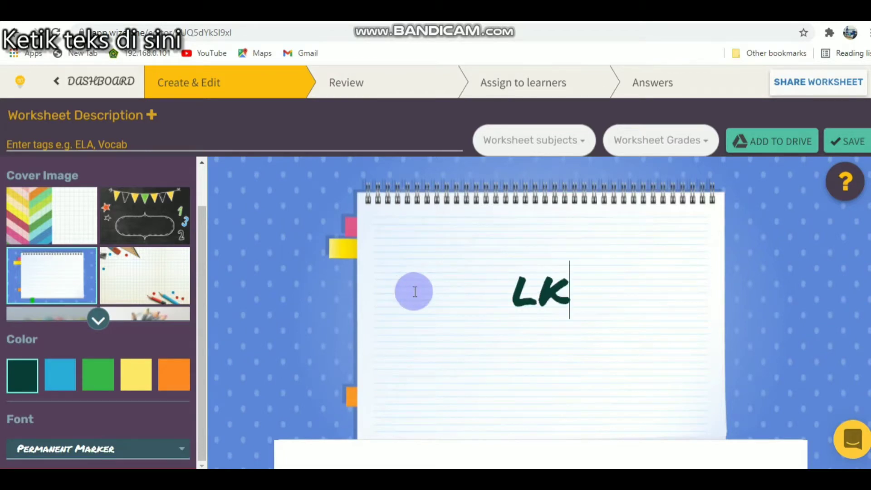
text(PD BAHASA)
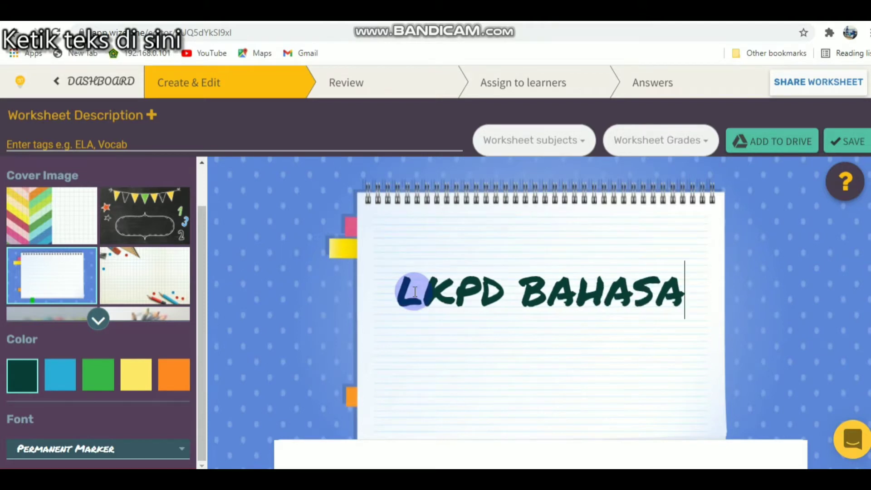
text( INGR)
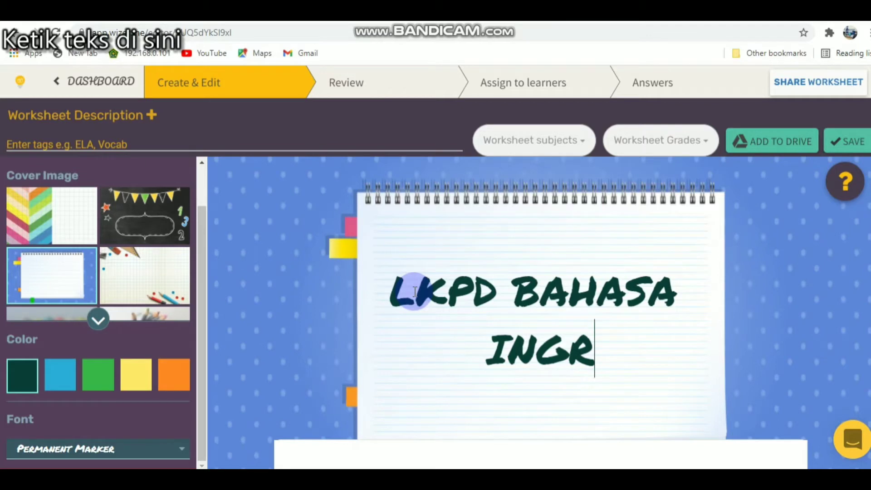
key(BackSpace)
text(GR)
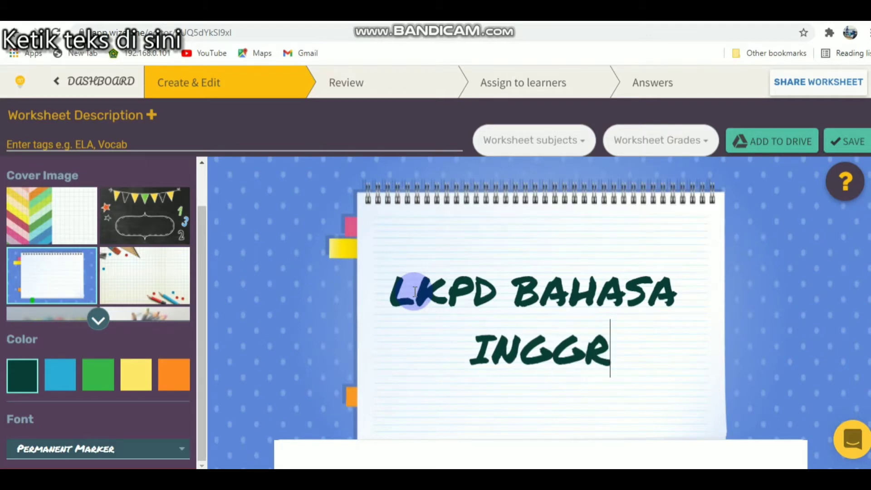
text(IS)
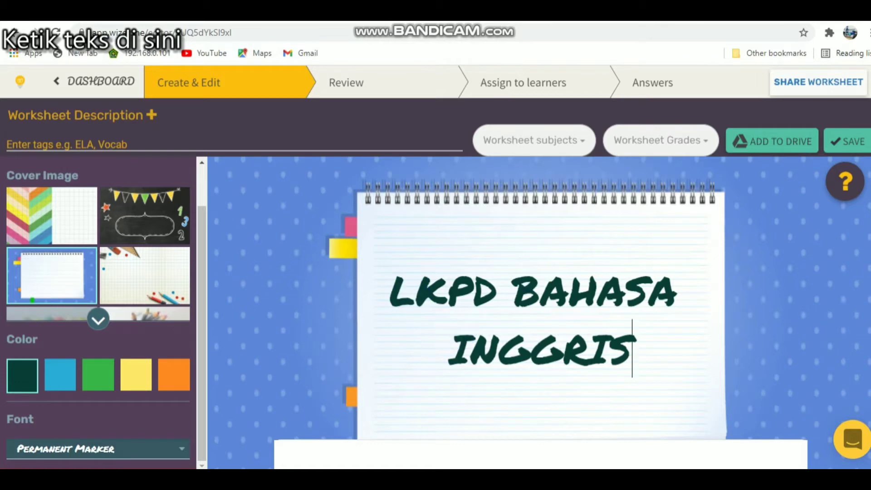
- Add an Image activity to the worksheet below the cover
scroll(539, 312, down, 1)
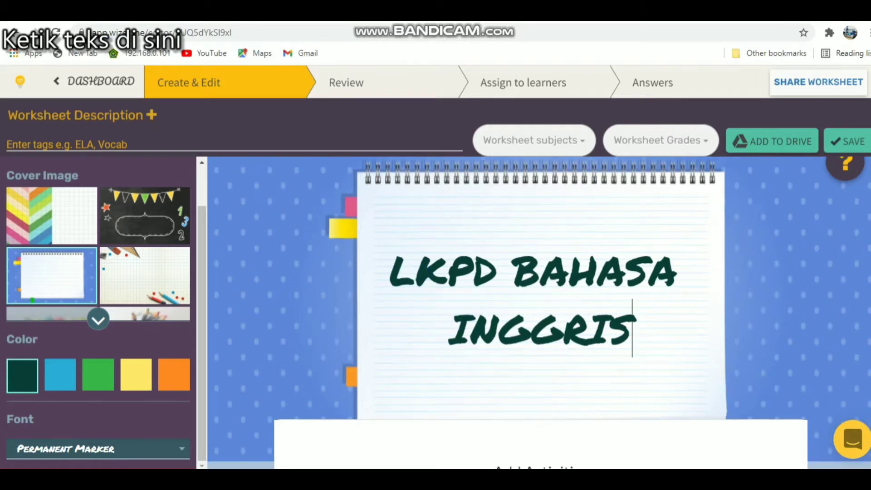
scroll(539, 312, down, 5)
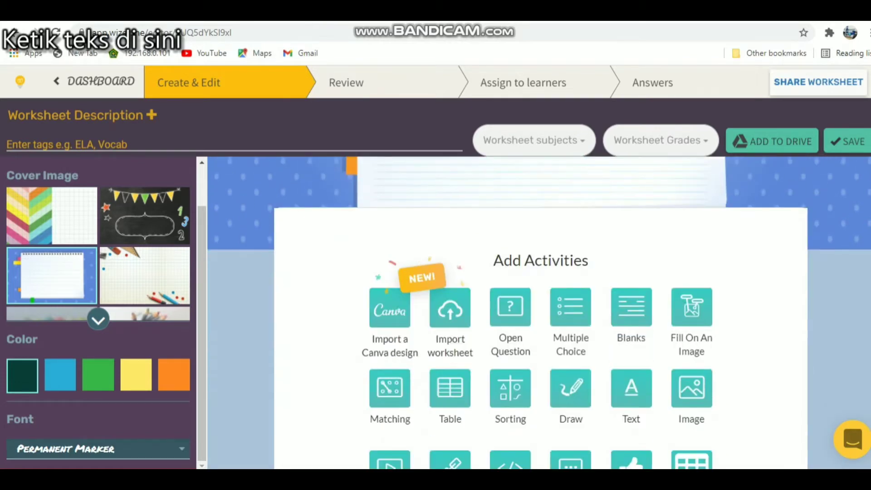
scroll(539, 312, down, 1)
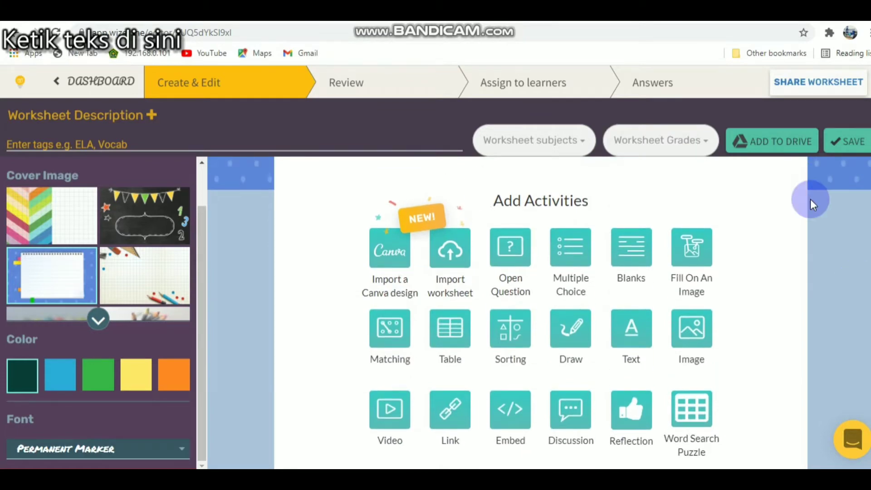
click(697, 339)
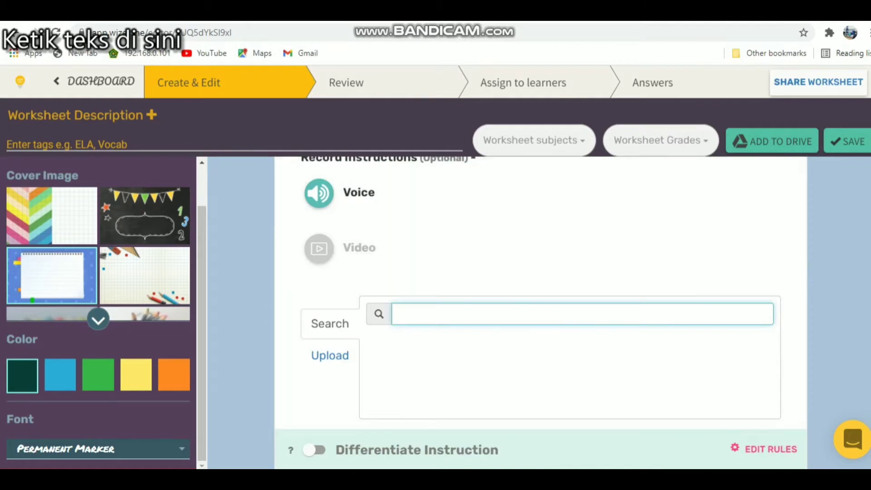
scroll(540, 313, up, 3)
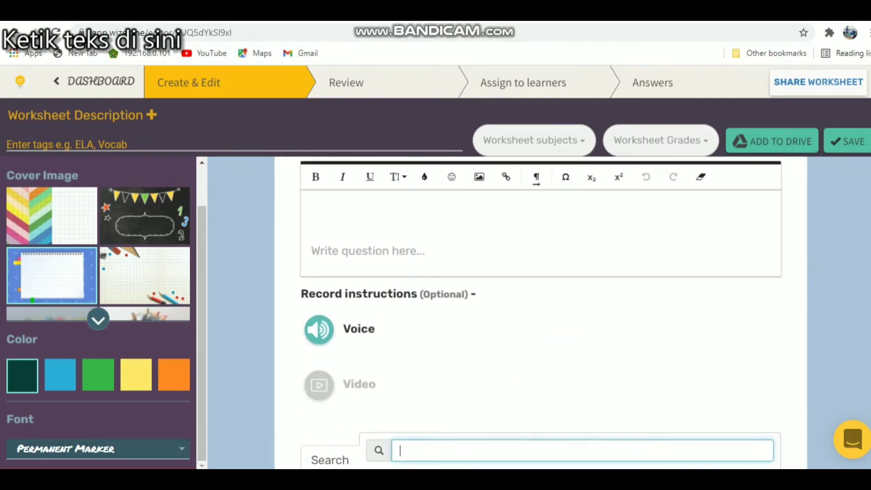
scroll(540, 313, up, 3)
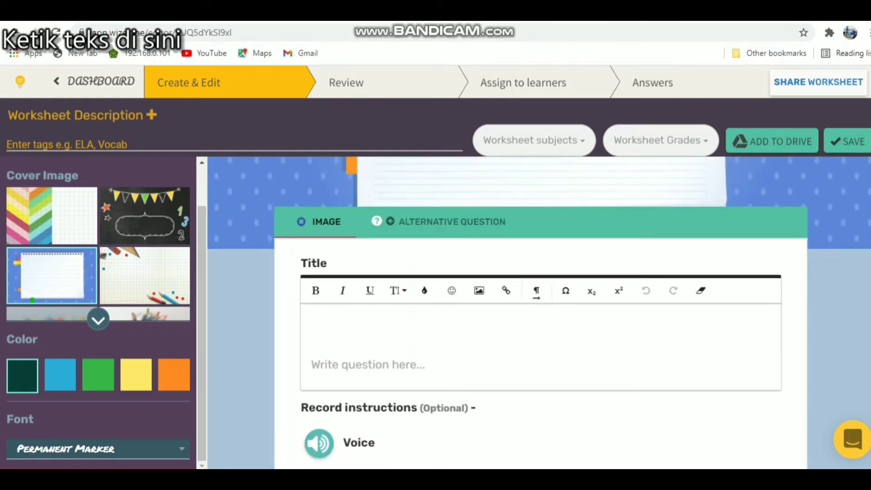
scroll(540, 313, down, 3)
scroll(416, 268, up, 1)
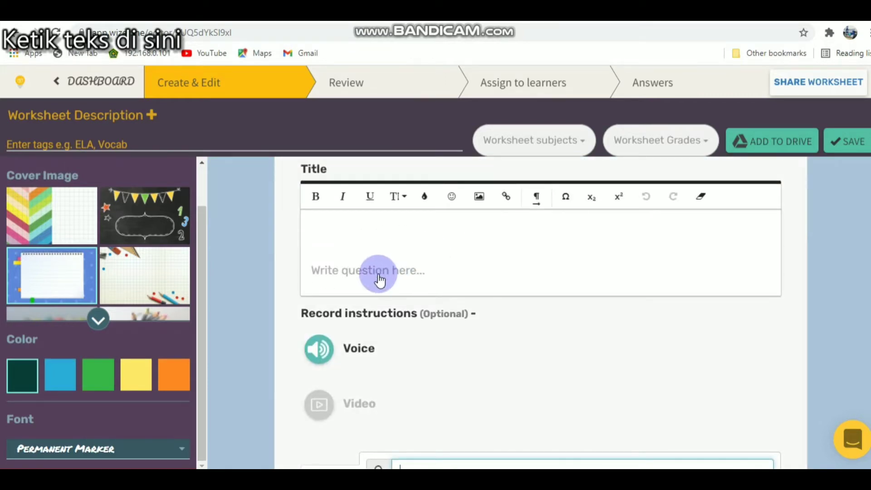
- Enter "Kegiatan Pembelajaran Bahasa Inggris Kelas X Materi Introduction Oneself" as the Image activity's title
click(371, 230)
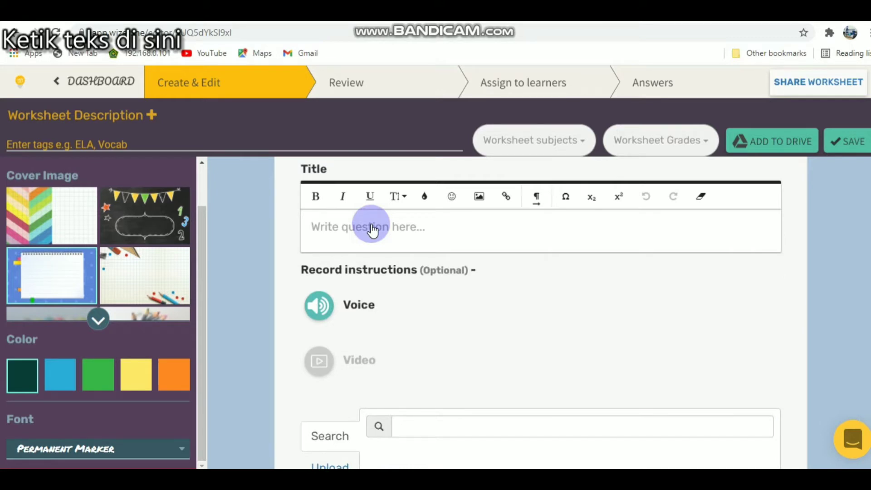
text(Kegiatan )
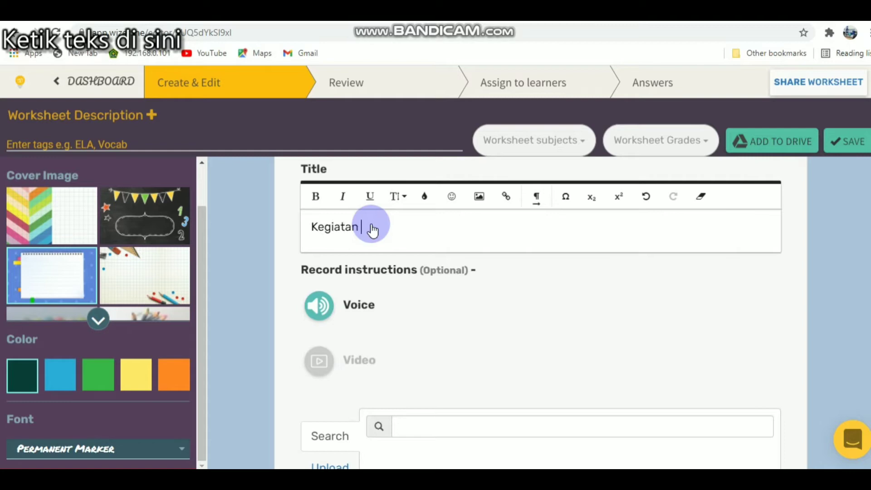
text(Pembelajaran Ba)
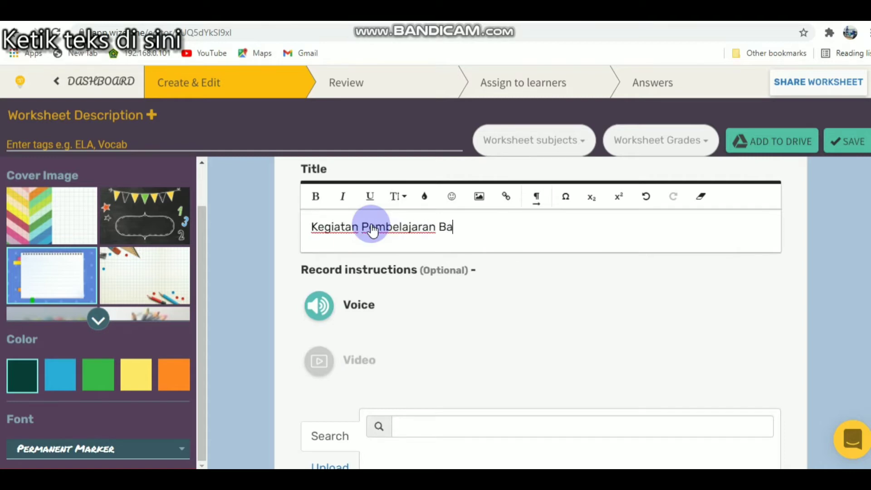
text(hasa Inggris)
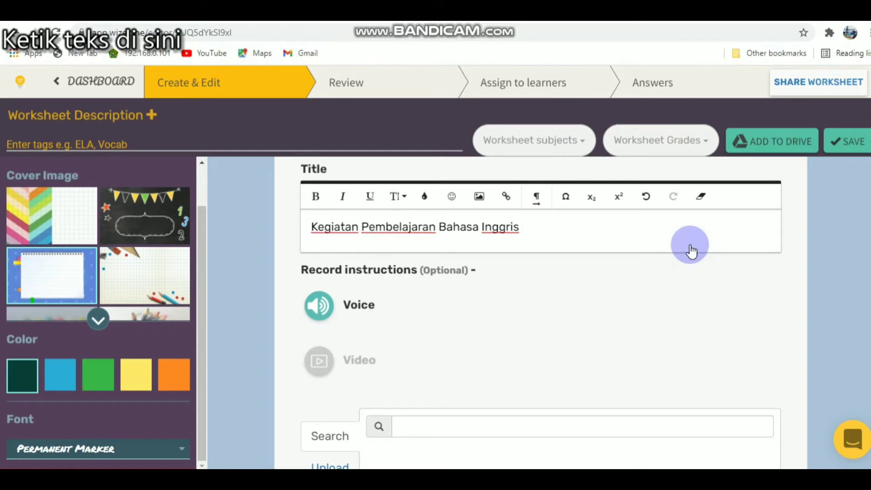
text(Kelas X Mater)
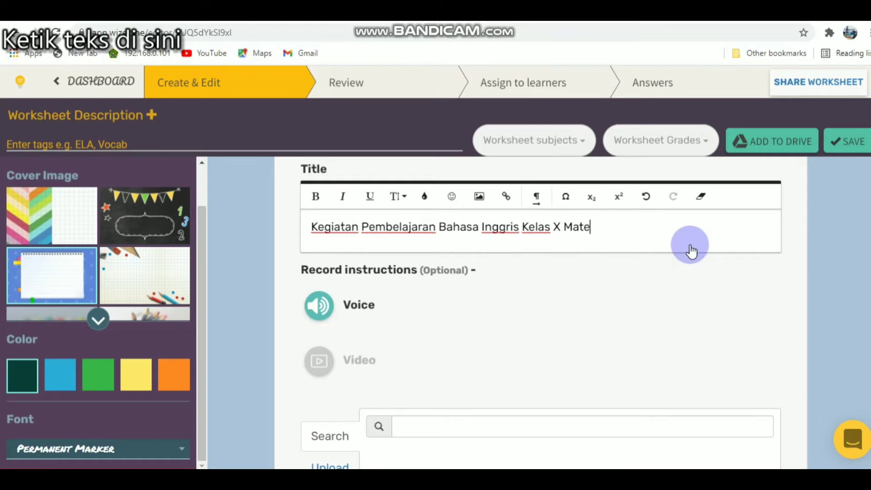
text(i Introd)
text(uction Oneself)
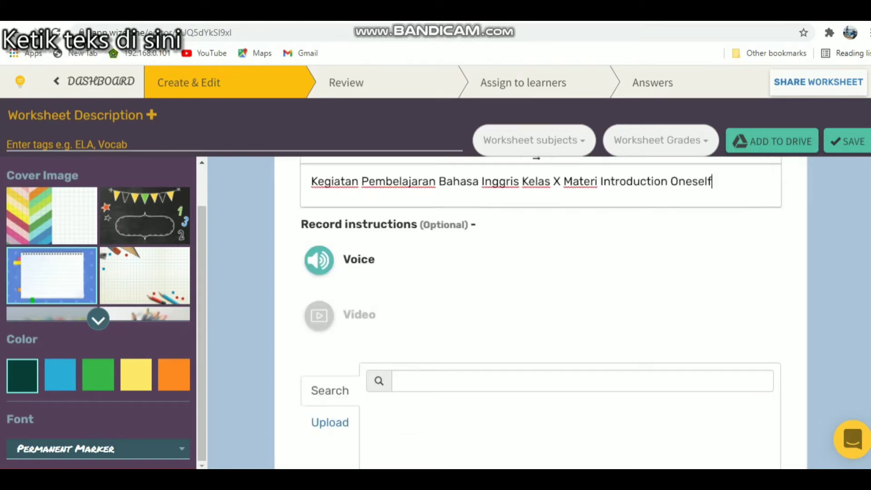
- Upload the "Cover" image from the LKPD folder into the Image activity and check how it displays
click(326, 434)
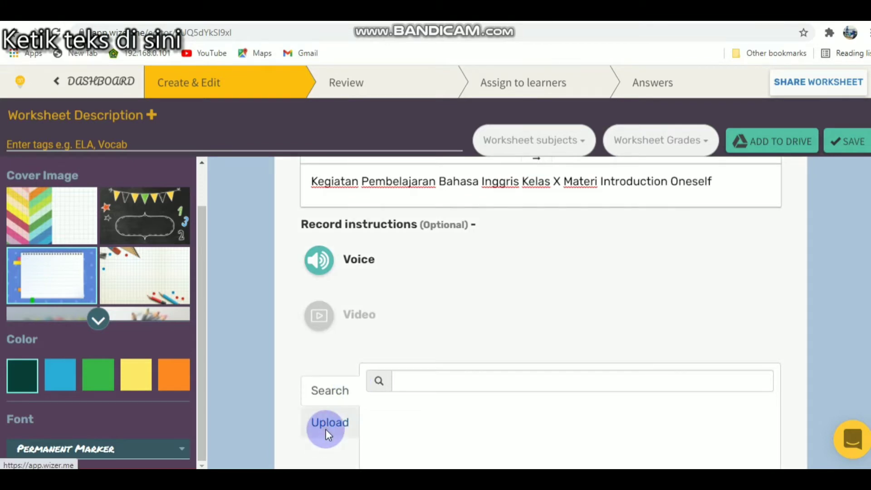
click(326, 426)
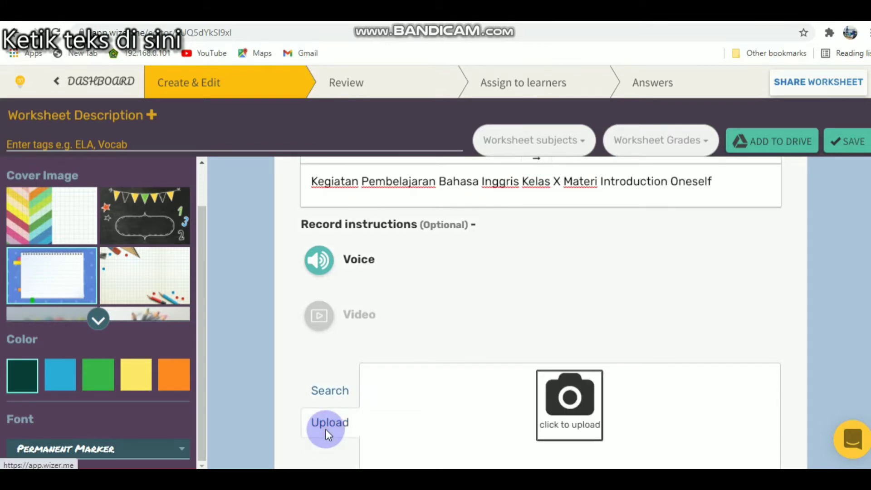
click(565, 400)
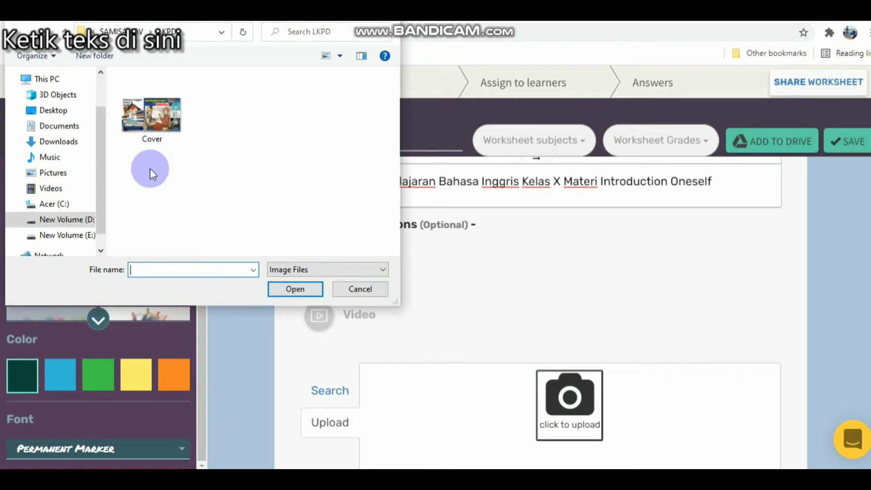
click(165, 118)
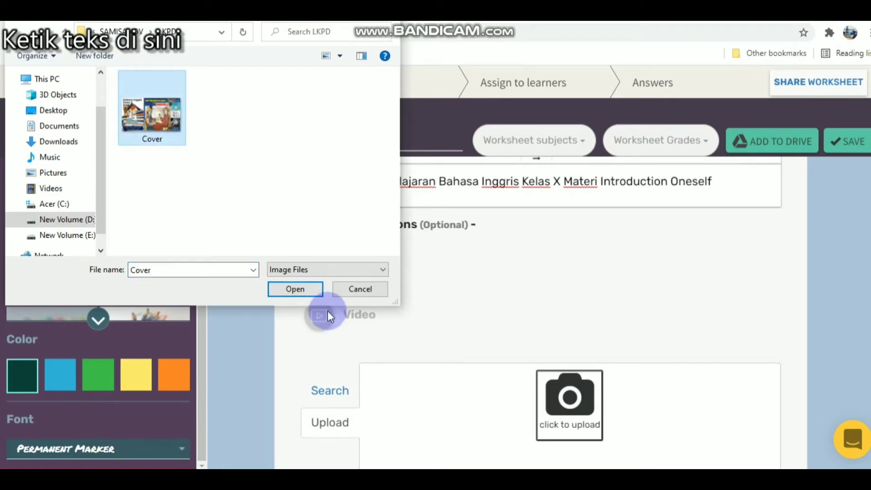
click(308, 289)
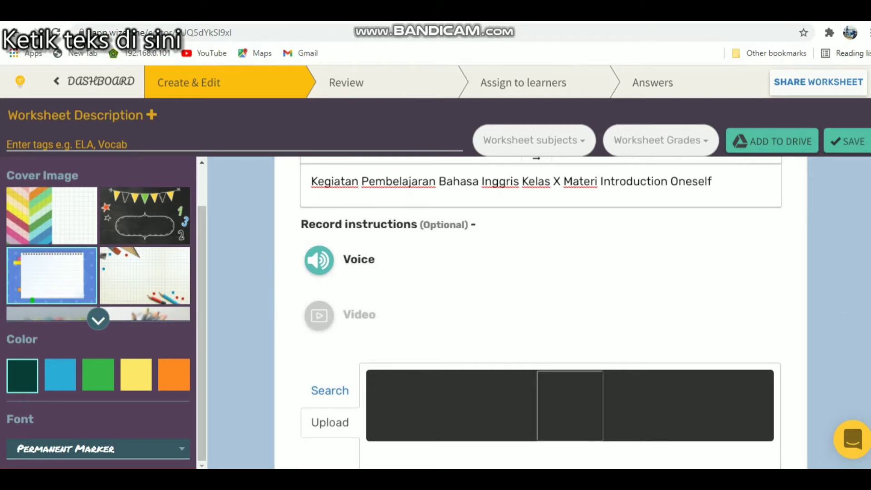
scroll(704, 291, down, 1)
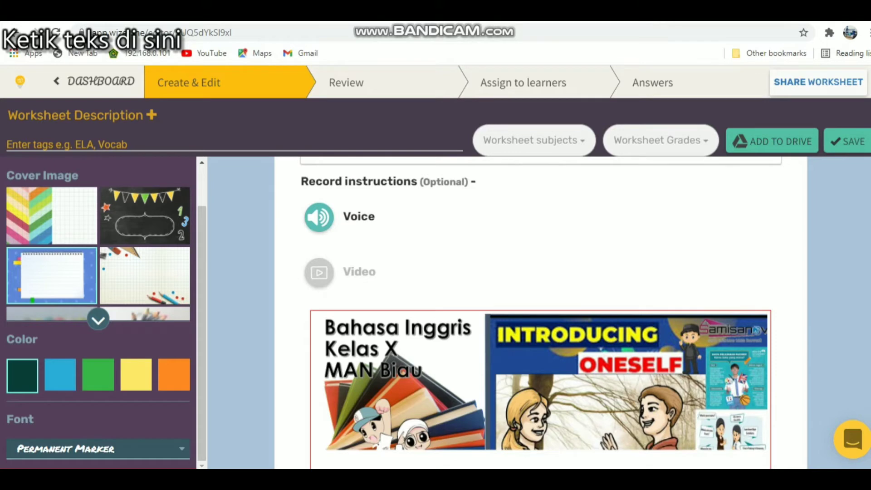
scroll(541, 312, down, 1)
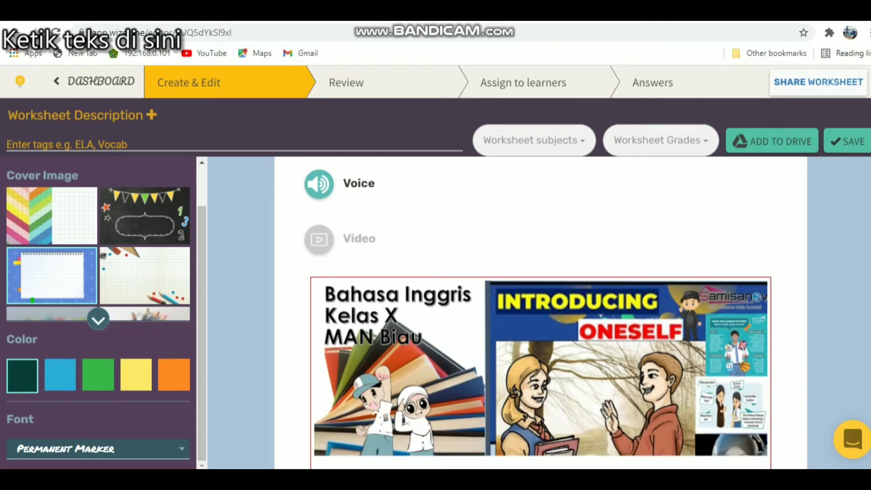
scroll(541, 313, down, 3)
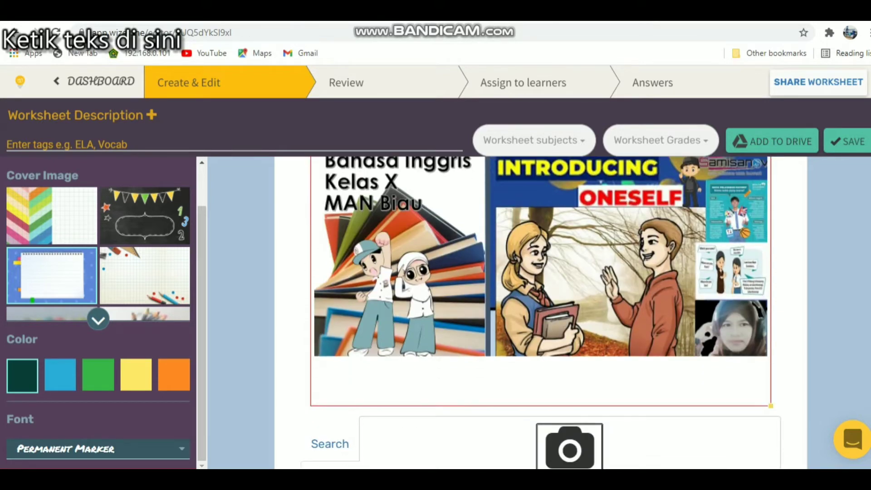
scroll(541, 312, down, 1)
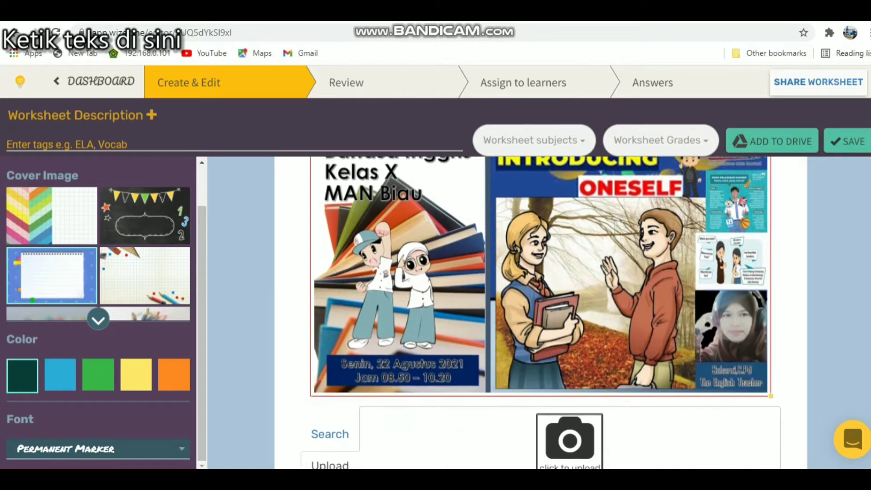
- Record a voice instruction of about 32 seconds for the Image activity and upload it
scroll(541, 312, up, 2)
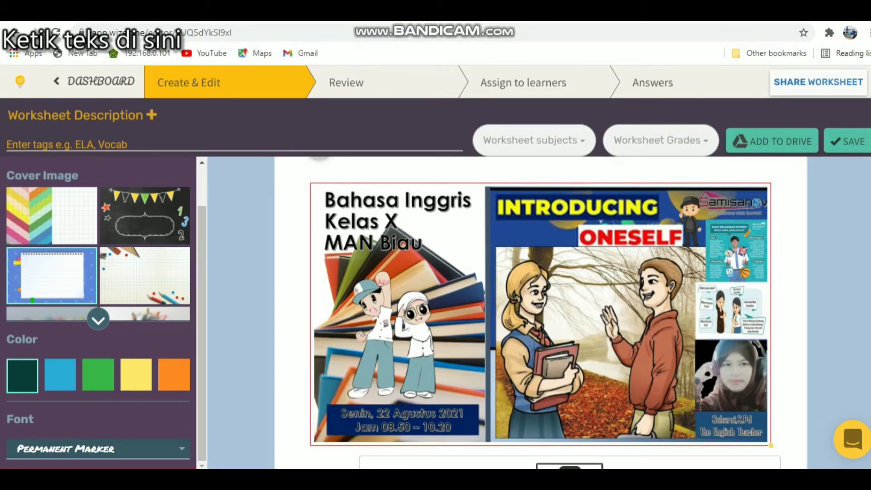
scroll(541, 312, up, 3)
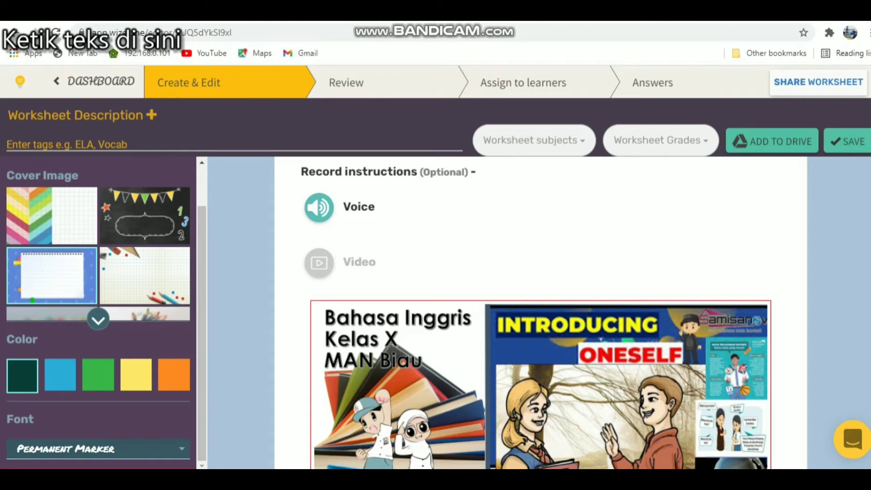
scroll(541, 312, up, 3)
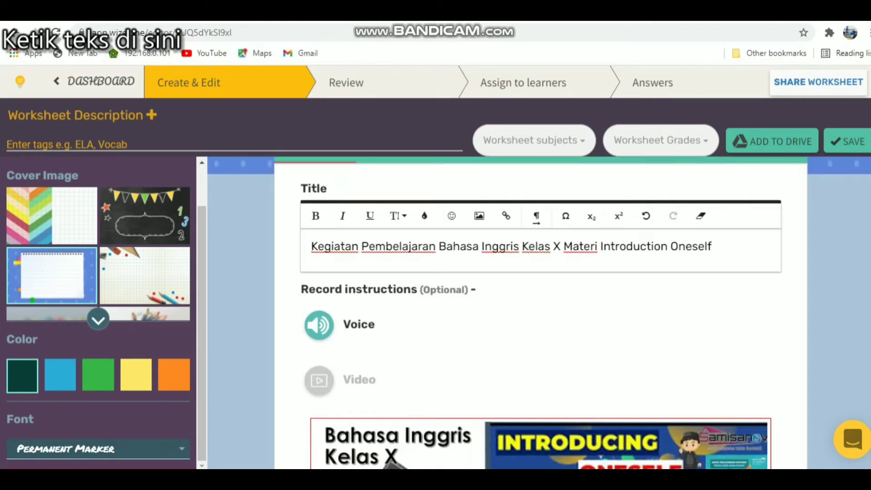
scroll(542, 313, up, 1)
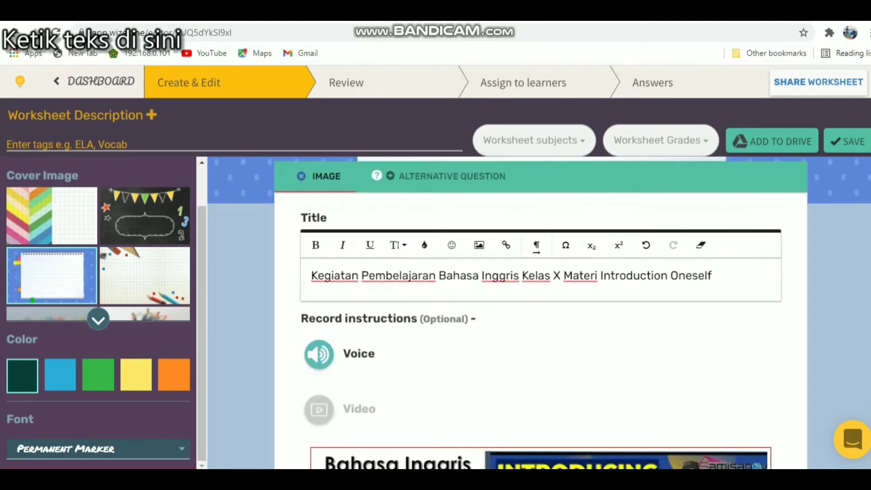
click(323, 361)
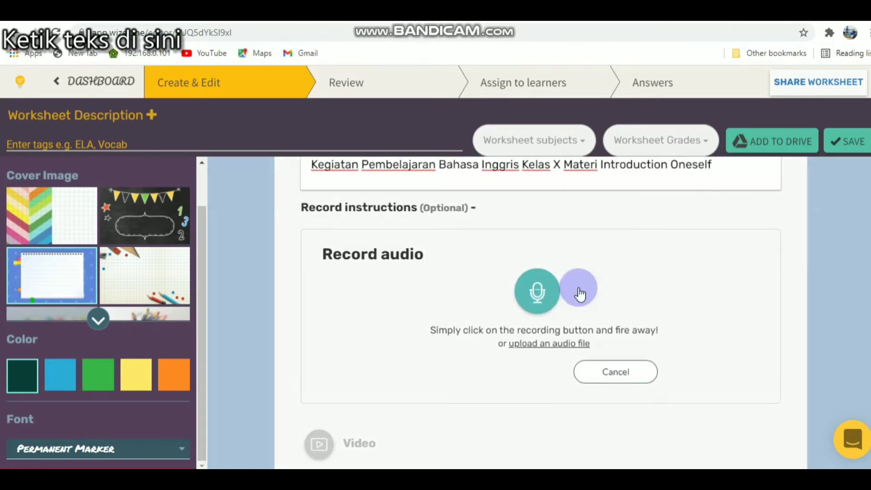
click(539, 293)
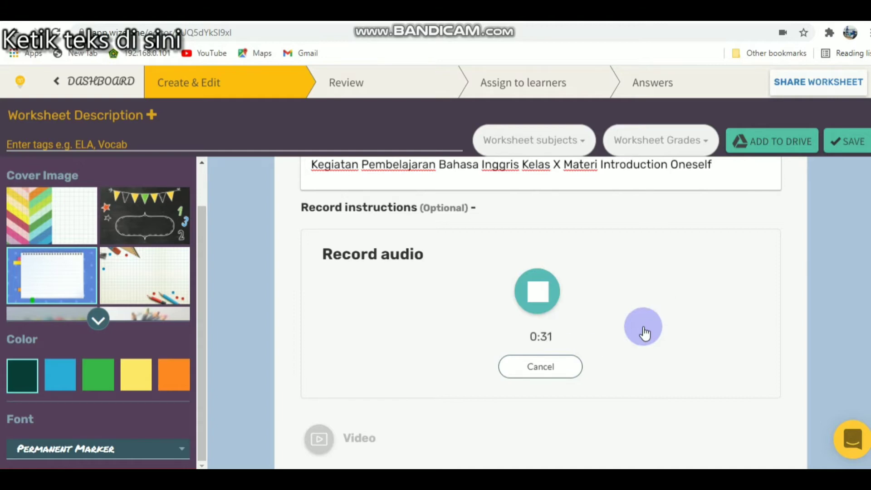
click(542, 289)
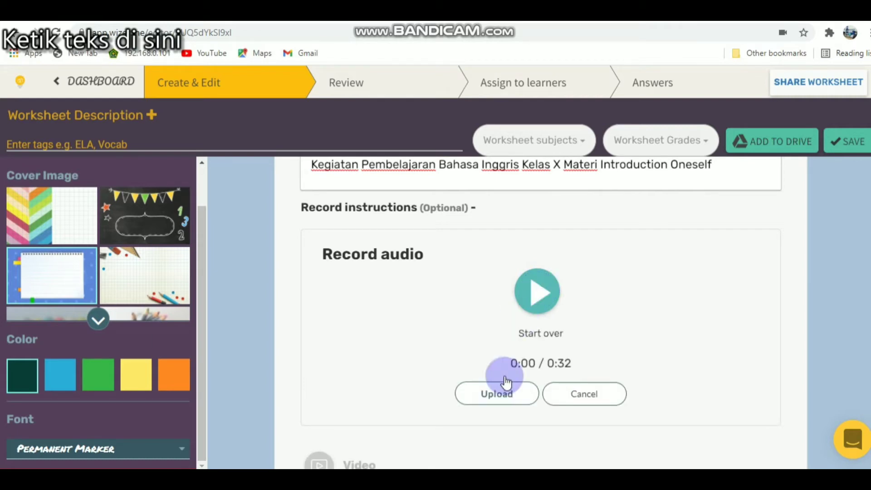
click(501, 401)
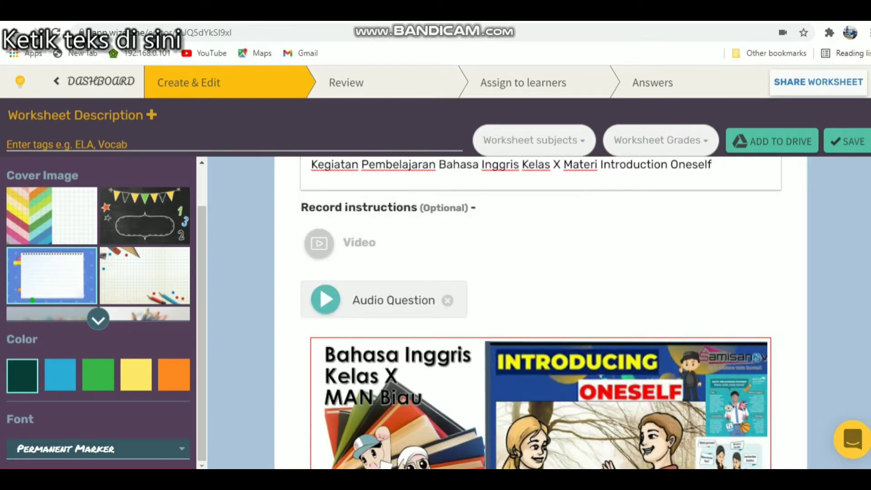
- Review the Image activity's content and play back the first seconds of its recorded audio instruction
scroll(540, 313, up, 5)
scroll(540, 313, down, 8)
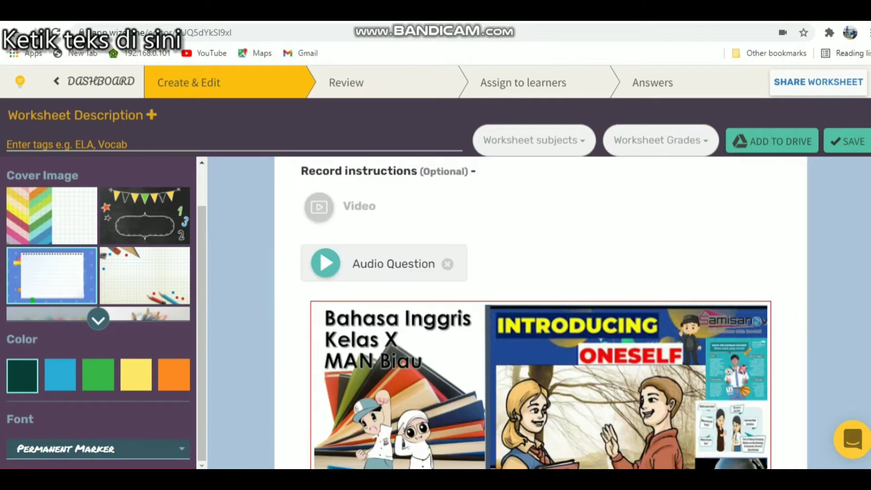
scroll(540, 313, down, 6)
scroll(540, 313, up, 1)
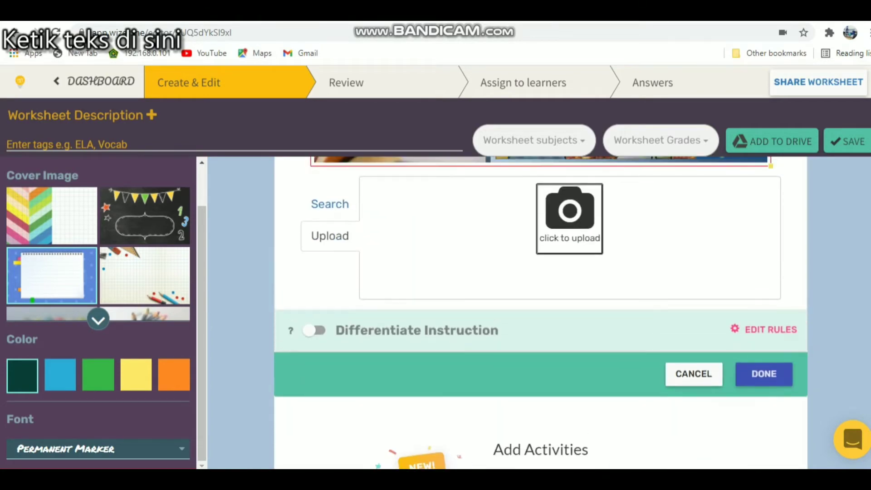
scroll(540, 313, up, 10)
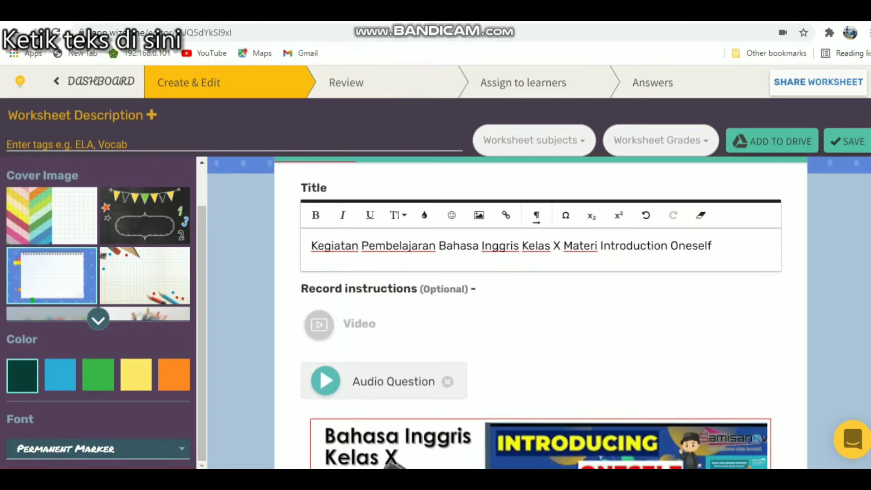
scroll(540, 314, down, 6)
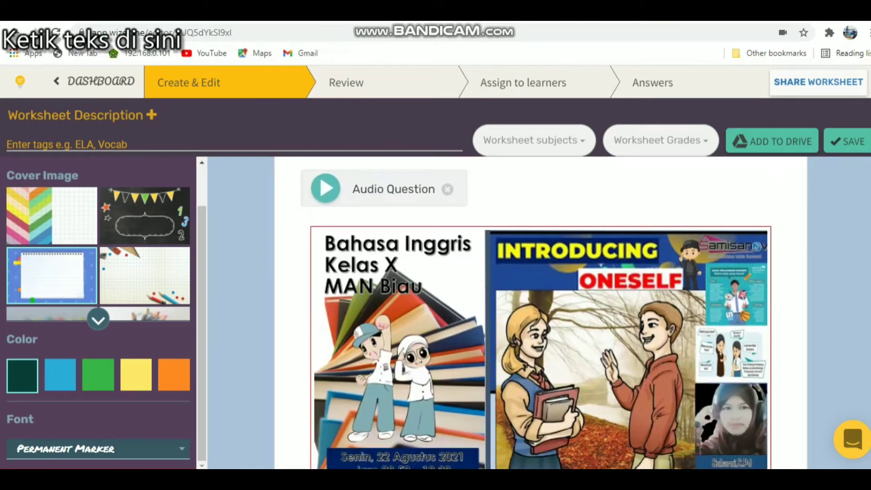
scroll(540, 313, up, 4)
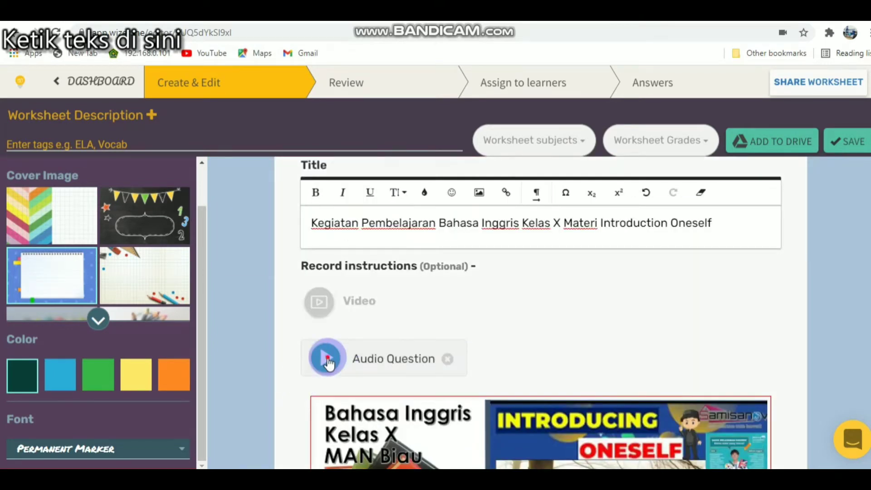
click(327, 358)
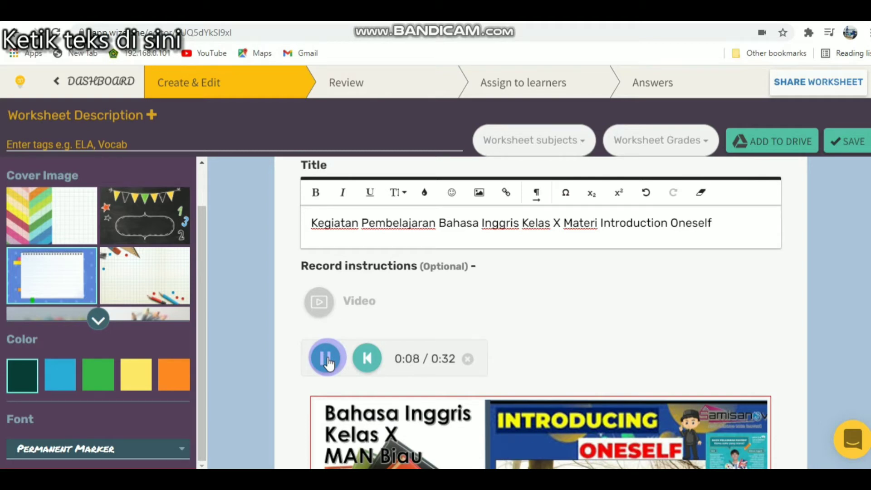
click(326, 360)
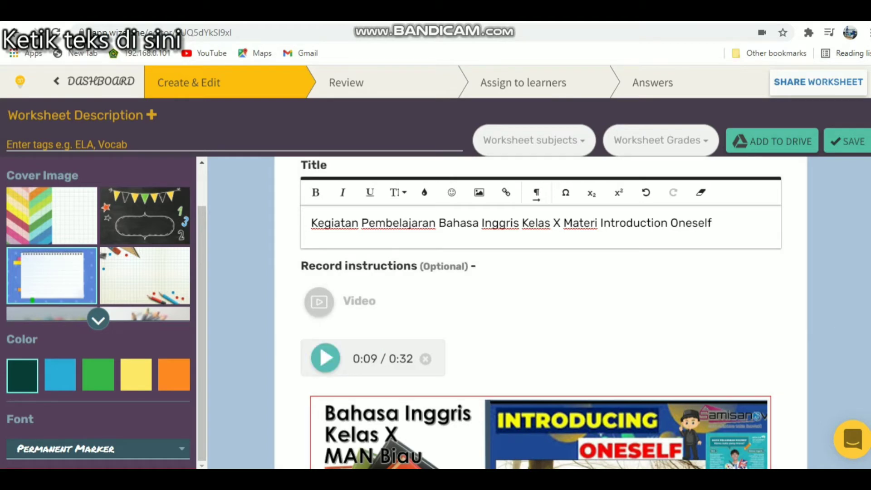
- Add a Video activity to the worksheet below the Image activity
scroll(540, 313, down, 6)
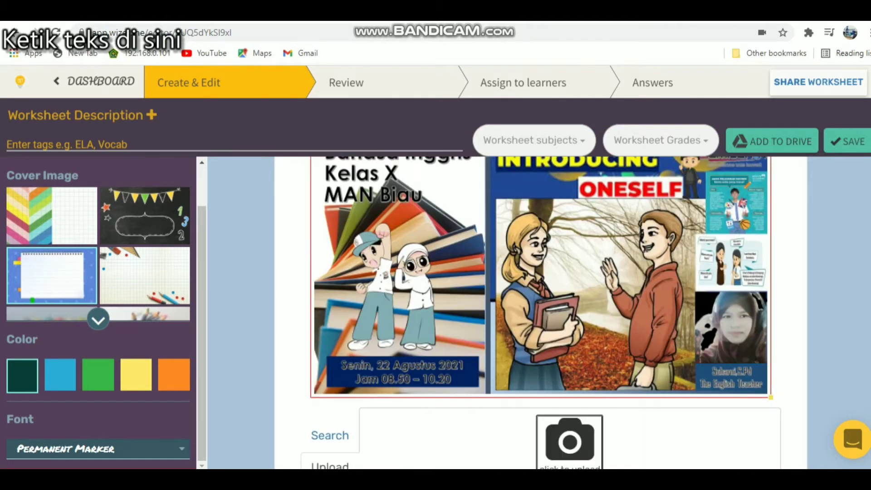
scroll(540, 313, down, 5)
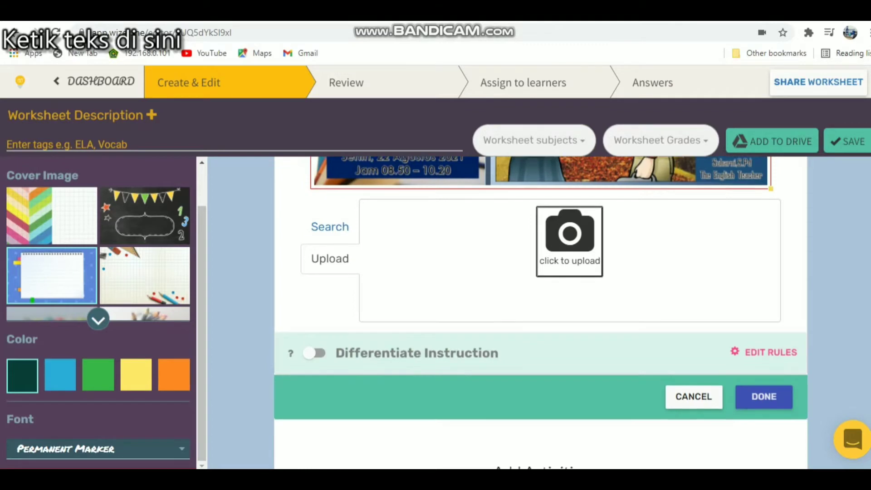
scroll(541, 312, down, 5)
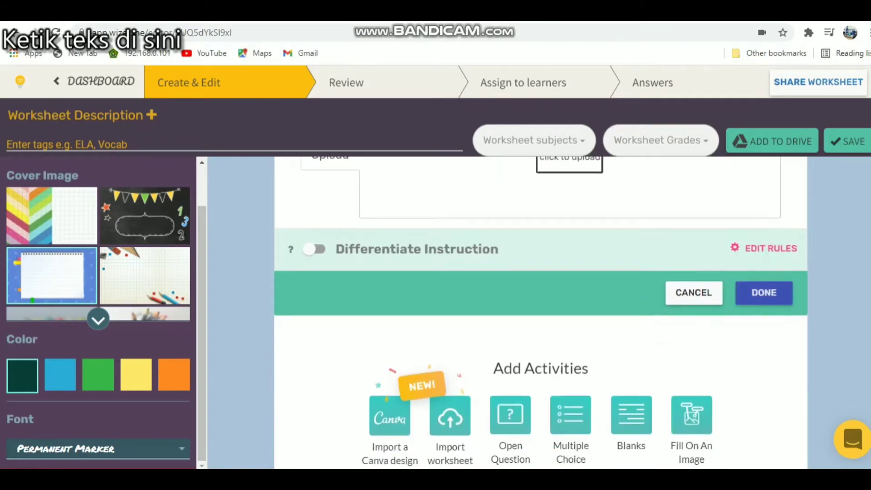
scroll(541, 313, down, 1)
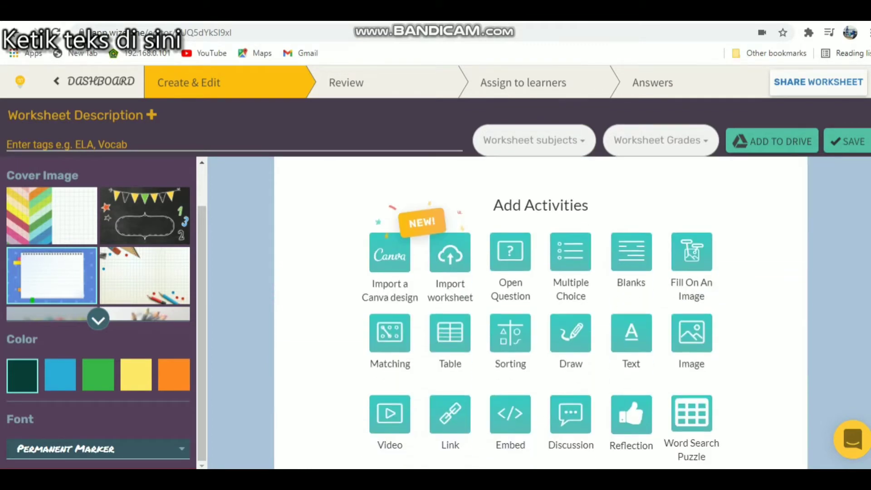
click(379, 402)
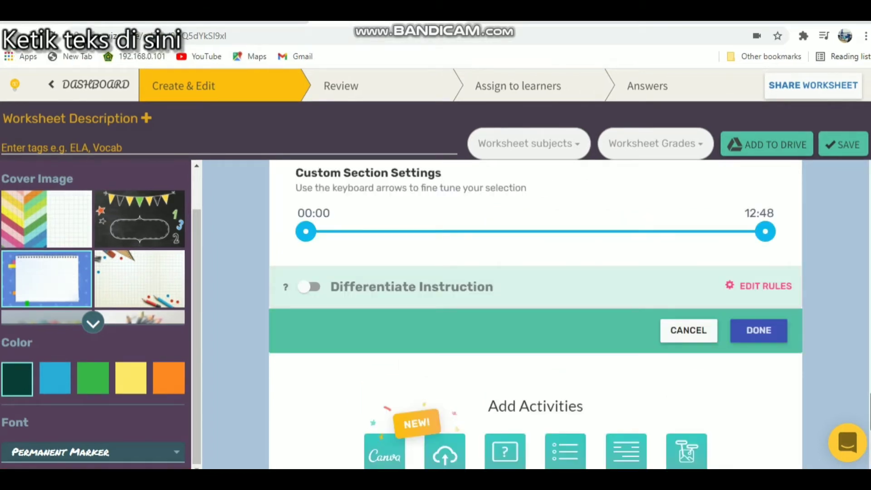
- Add a Multiple Choice activity to the worksheet below the video and open its question text for editing
scroll(536, 315, down, 5)
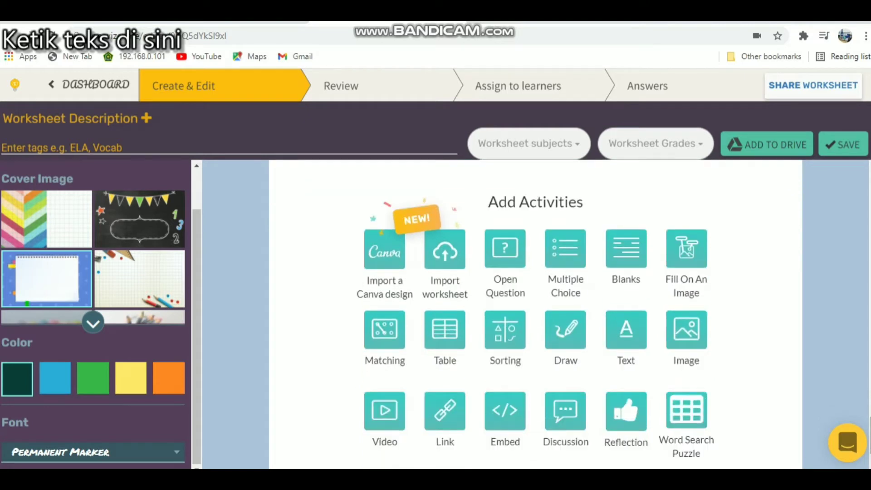
click(579, 294)
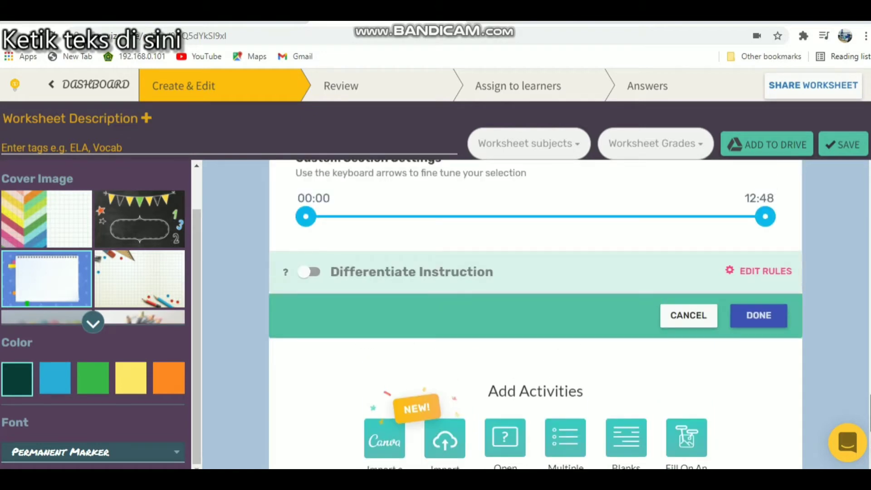
scroll(535, 313, up, 3)
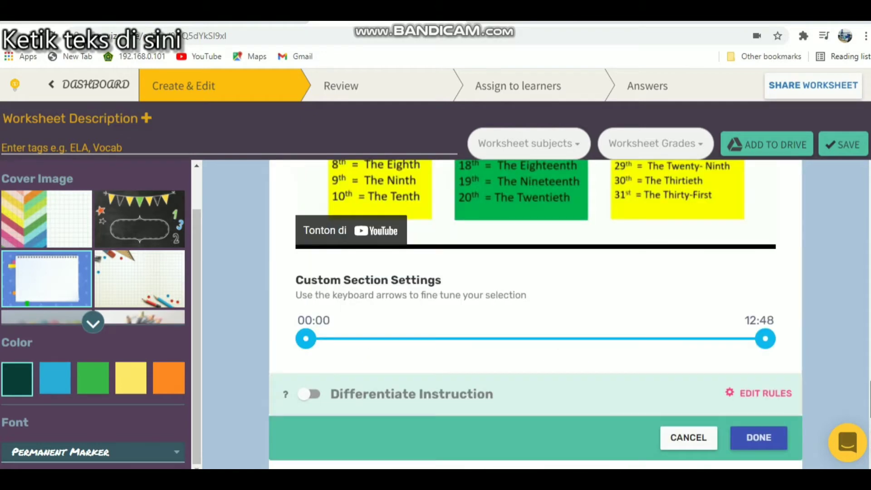
scroll(536, 313, down, 5)
scroll(535, 313, down, 2)
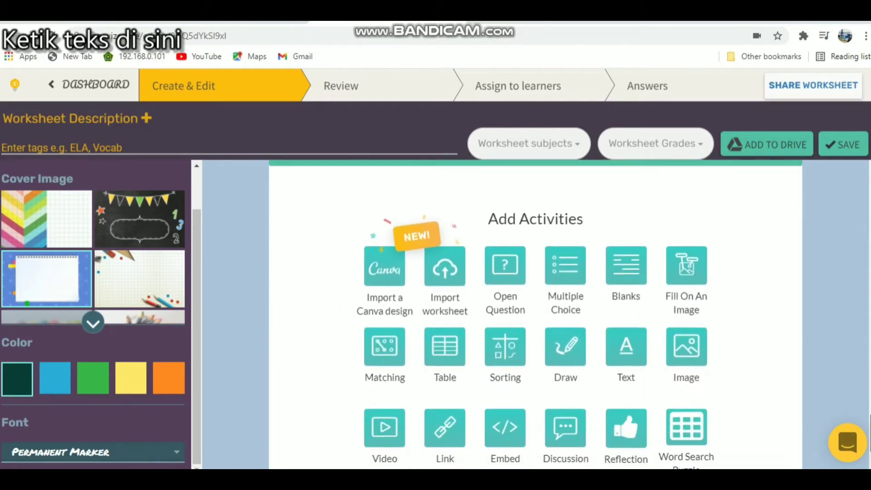
click(568, 261)
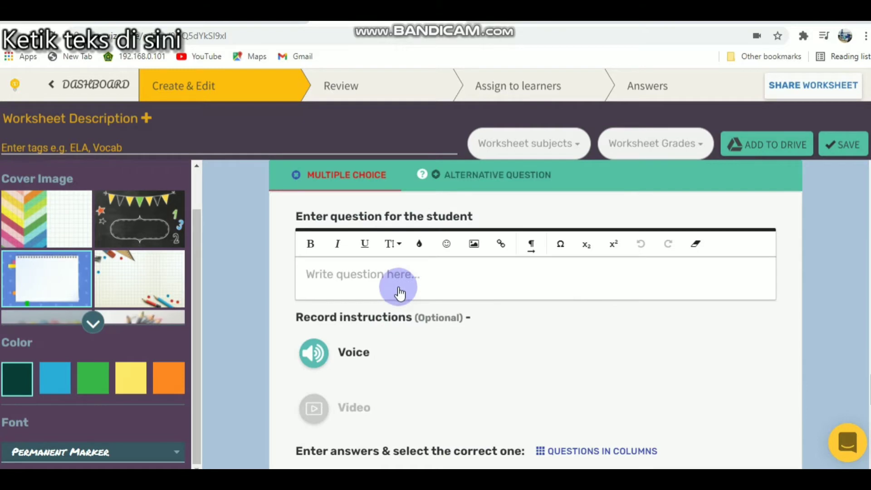
click(336, 277)
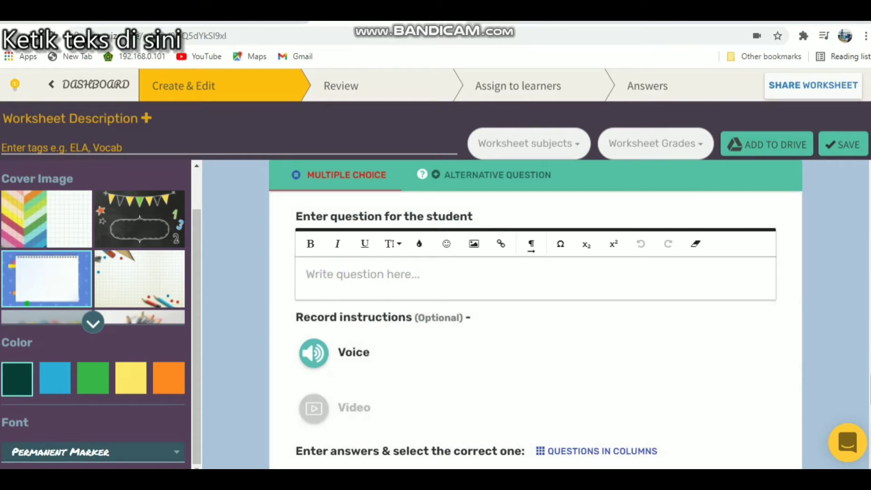
- Switch to the Word document and copy the first question together with its answer options A to D
click(520, 483)
click(552, 429)
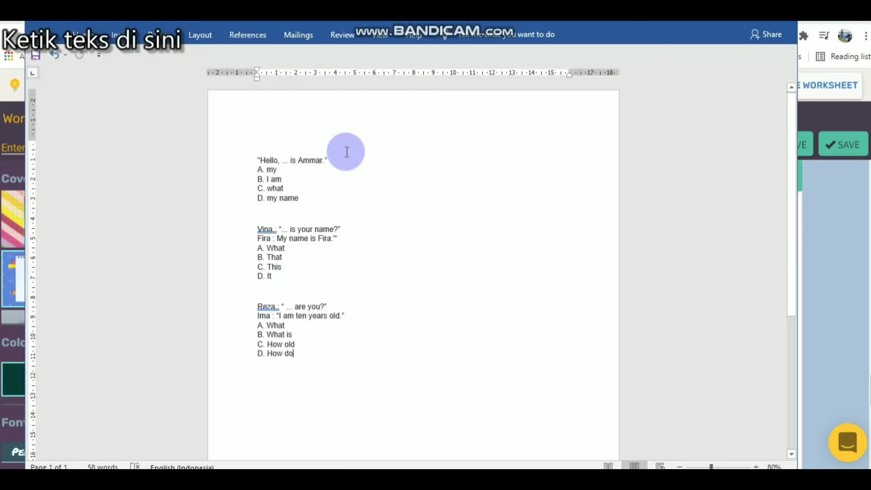
click(255, 156)
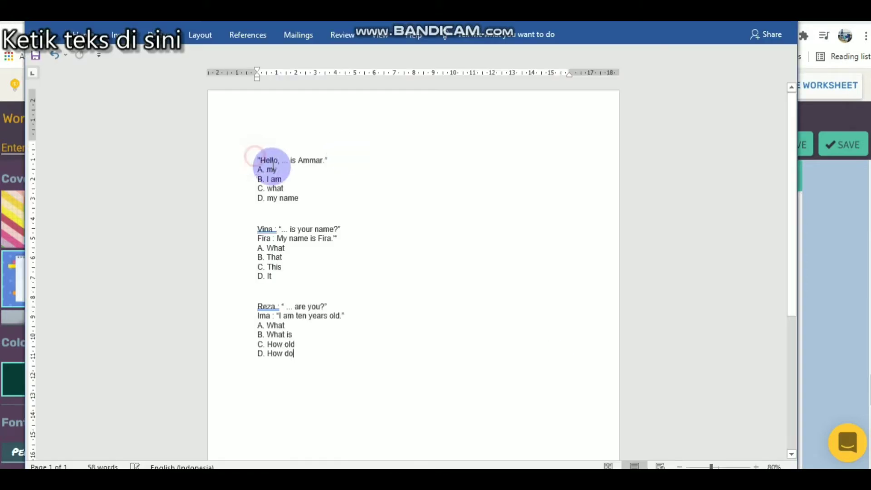
shift+click(306, 199)
key(ctrl+c)
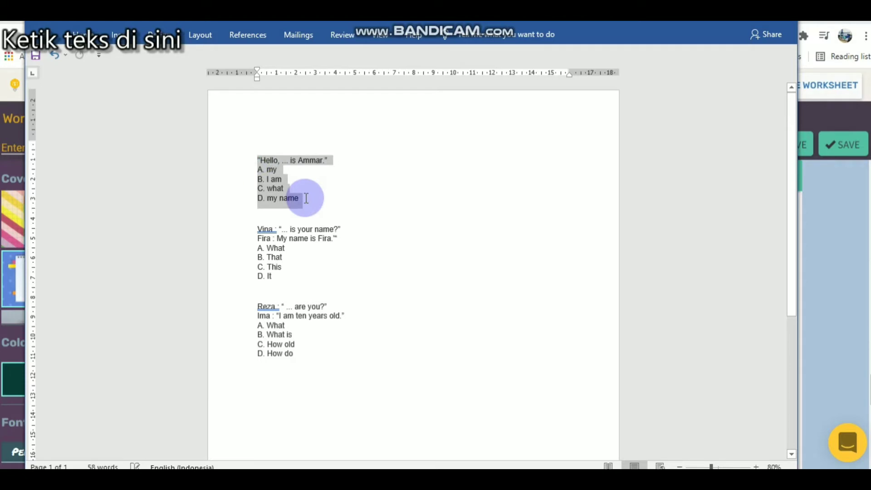
- Return to the Wizer worksheet in Chrome and paste the copied question and options into the Multiple Choice question text
mouse_move(647, 476)
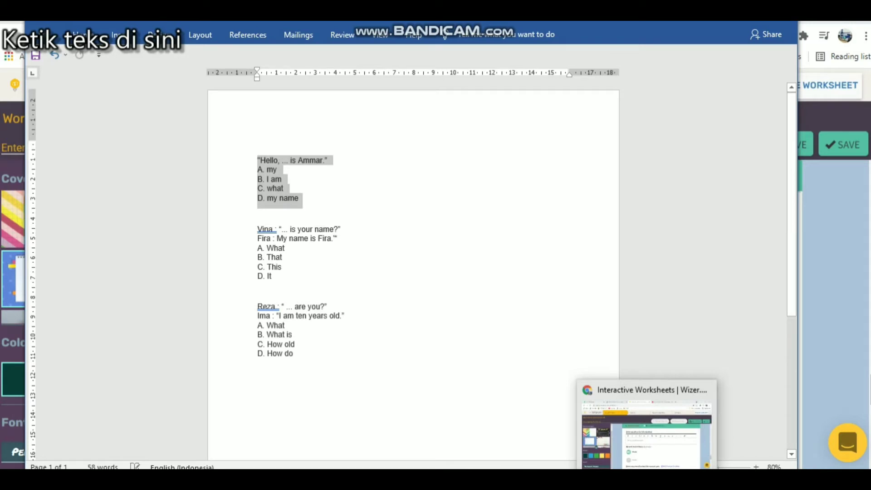
click(647, 476)
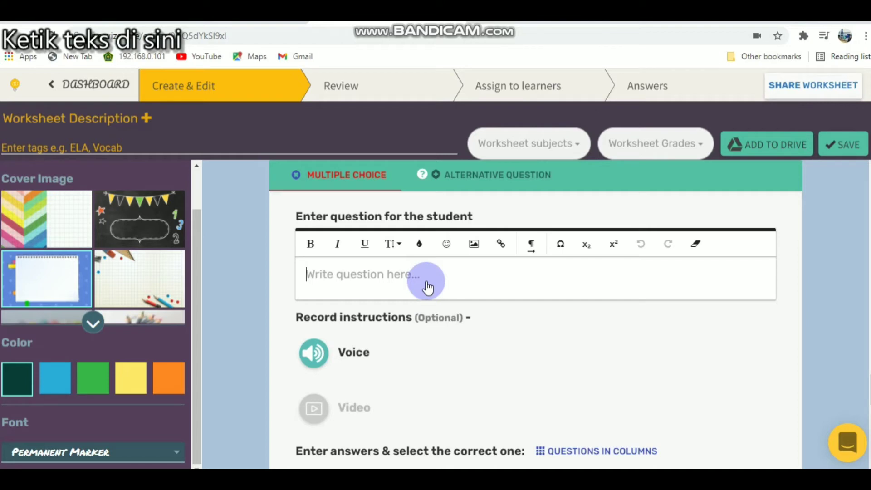
key(ctrl+v)
click(341, 275)
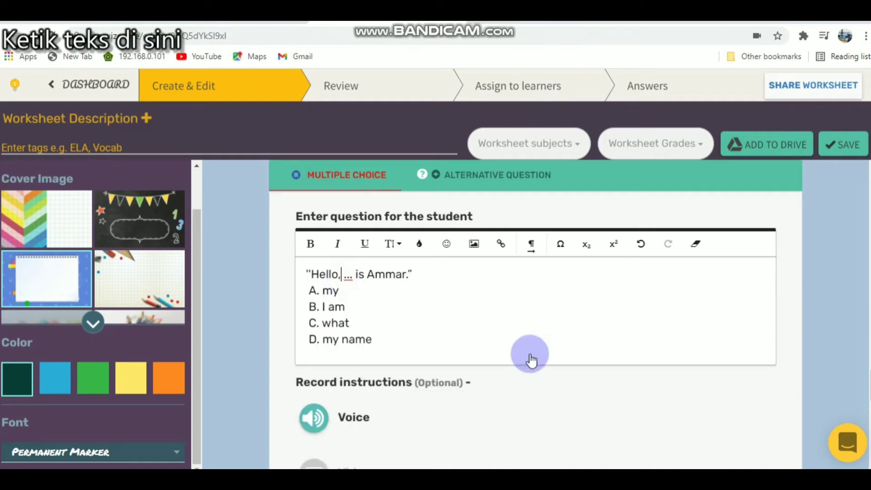
- Fill in the multiple-choice answers as A, B and C, and add a fourth answer, D
scroll(532, 361, down, 2)
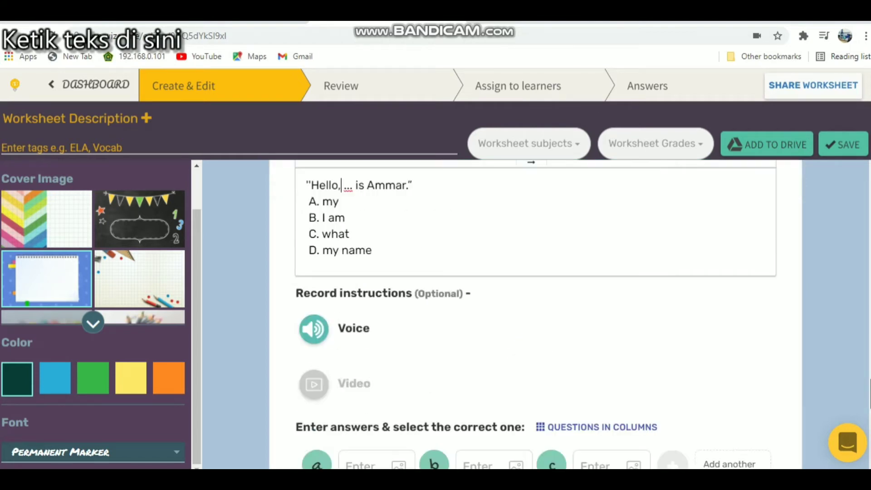
scroll(536, 318, down, 2)
click(361, 403)
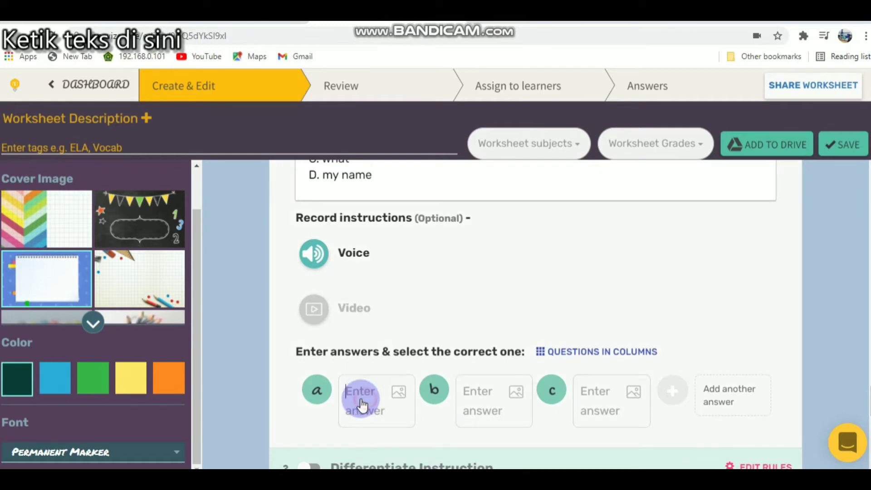
text(a)
key(BackSpace)
text(A)
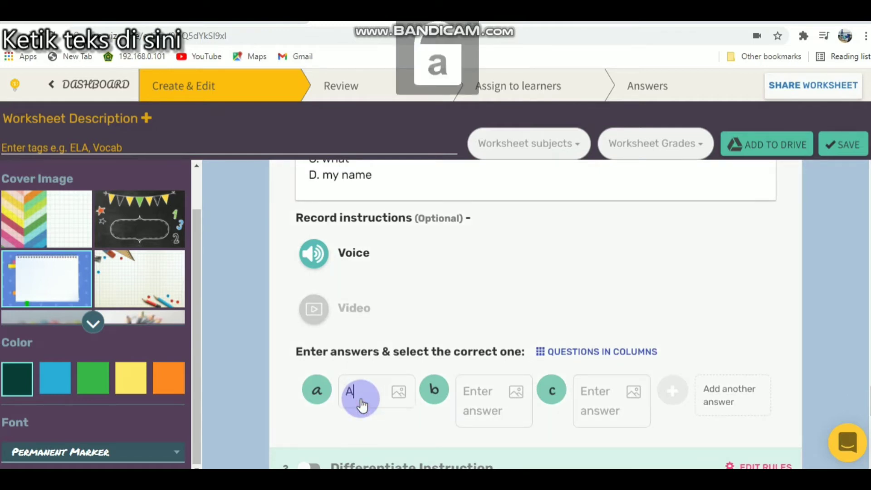
click(478, 397)
text(B)
click(590, 397)
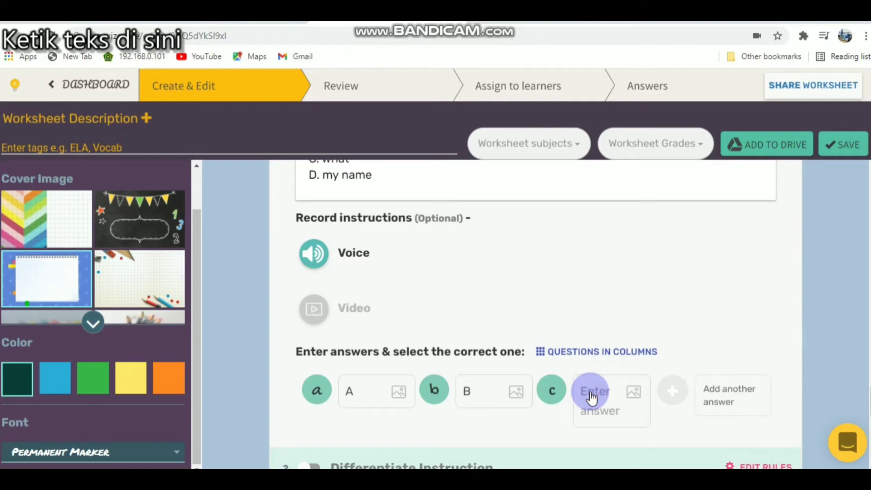
text(C)
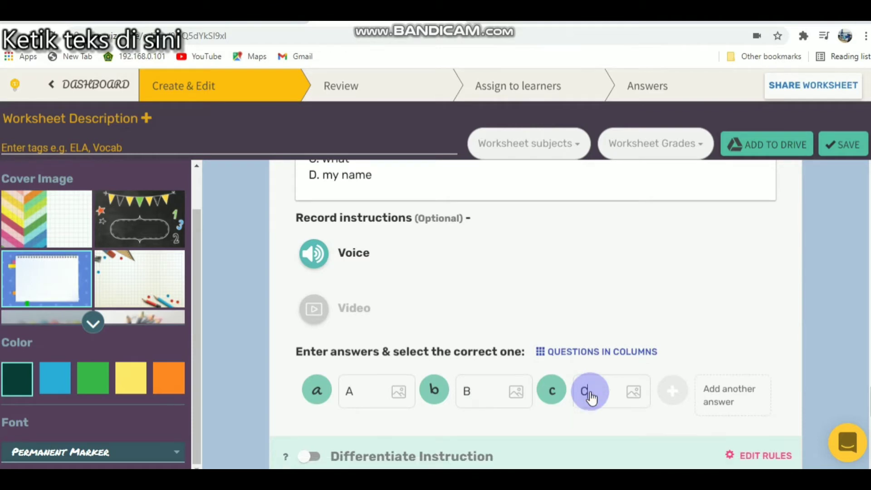
click(727, 395)
text(D)
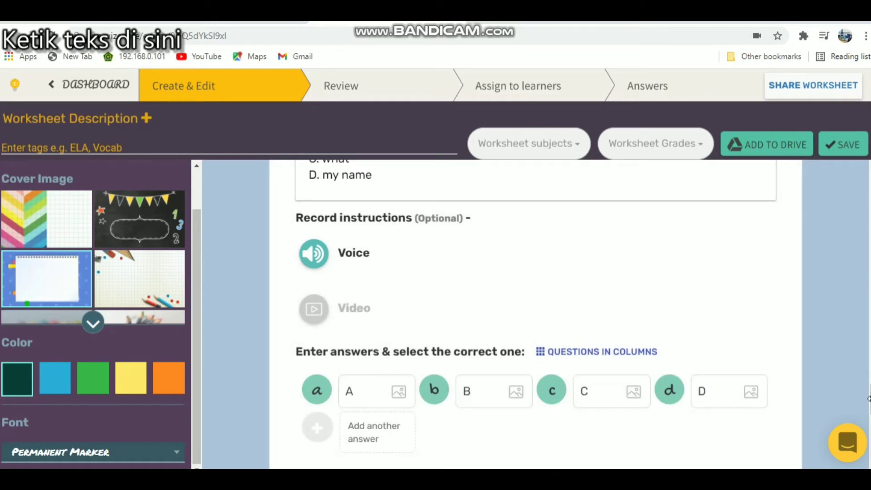
- Record a voice instruction for the multiple-choice question
scroll(536, 313, up, 5)
scroll(536, 313, down, 2)
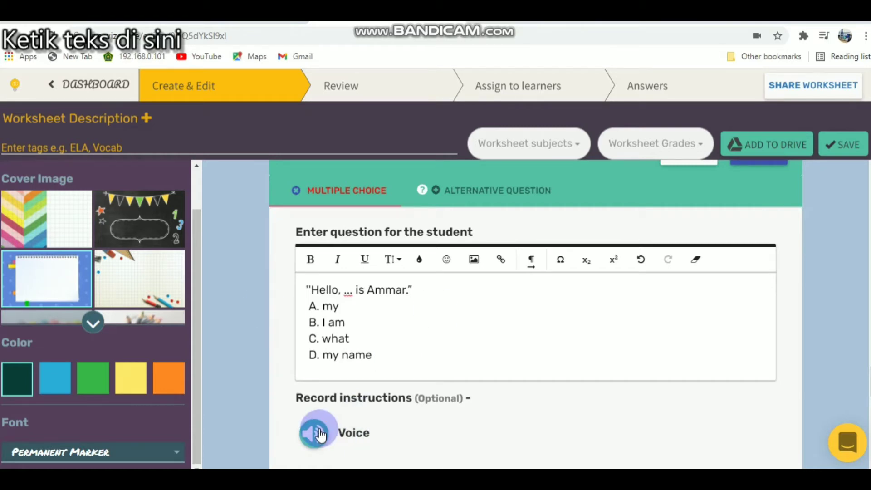
click(321, 440)
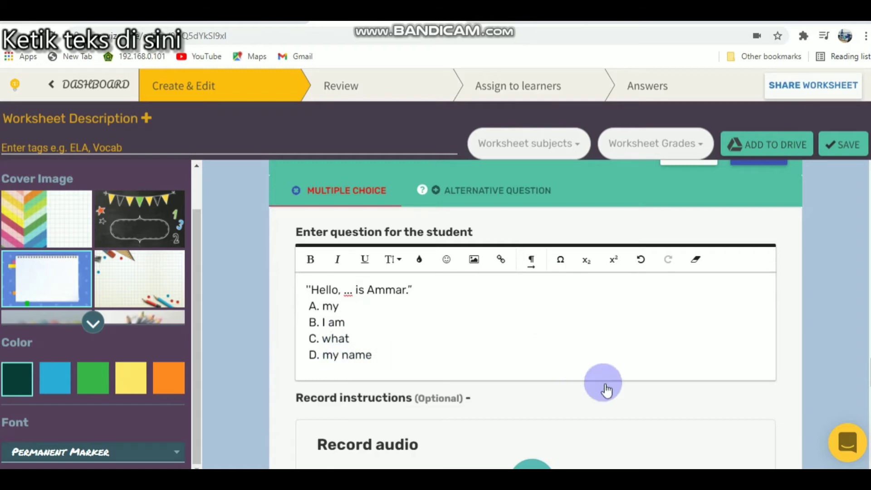
- Mark answer D as the correct one and finish editing the Multiple Choice activity
scroll(539, 459, down, 3)
click(672, 415)
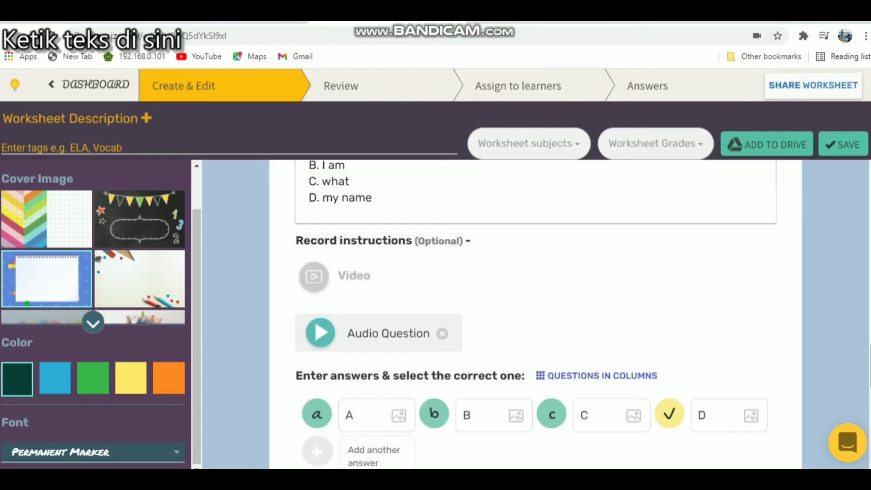
scroll(672, 415, down, 3)
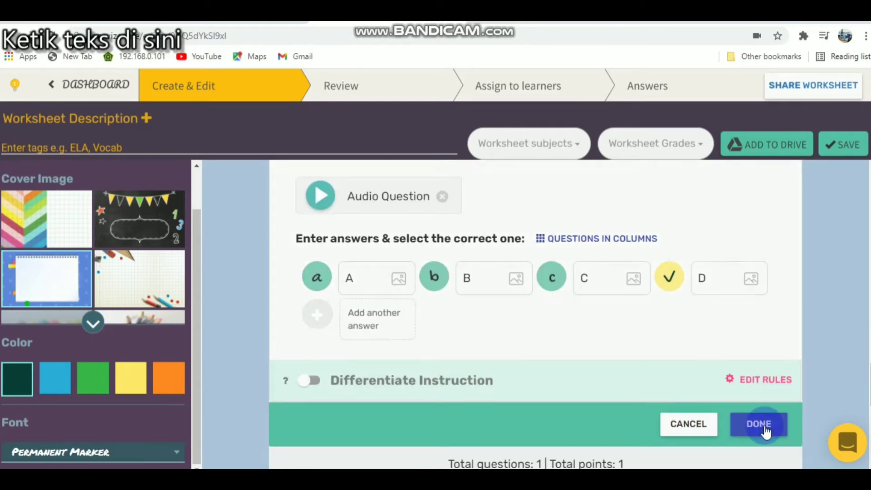
click(766, 431)
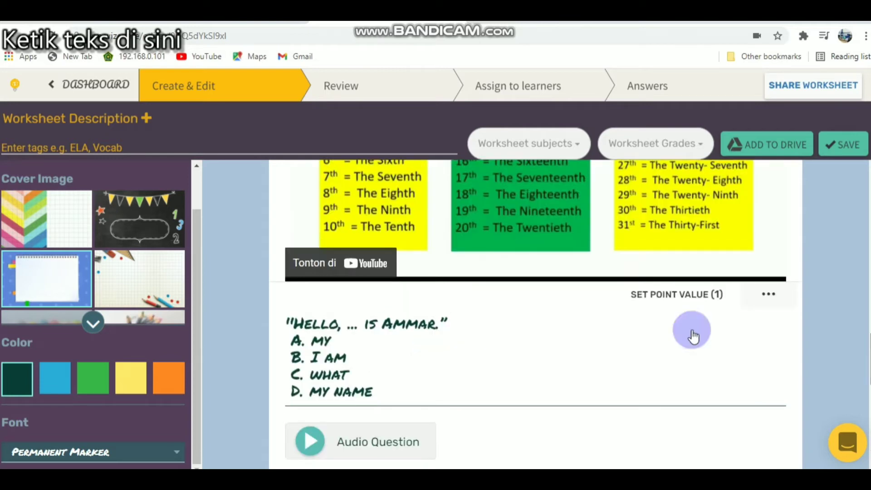
- Set the point value of the first multiple-choice question to 10
click(688, 305)
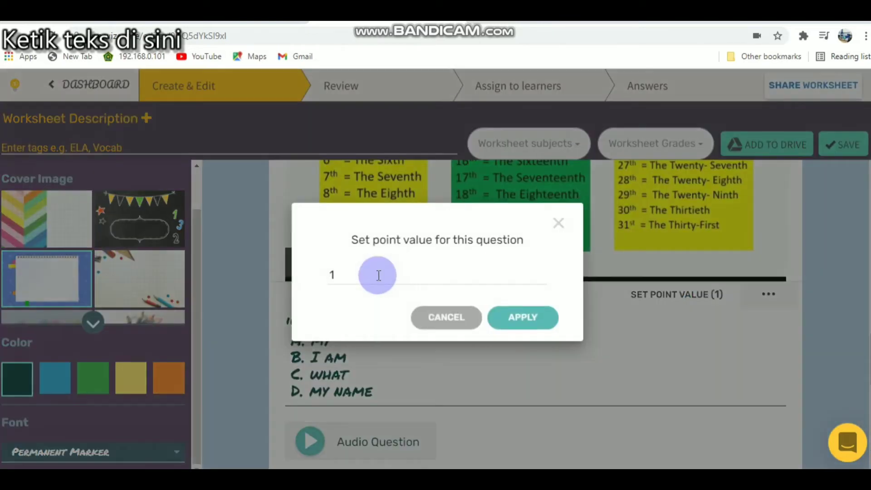
click(378, 275)
text(0)
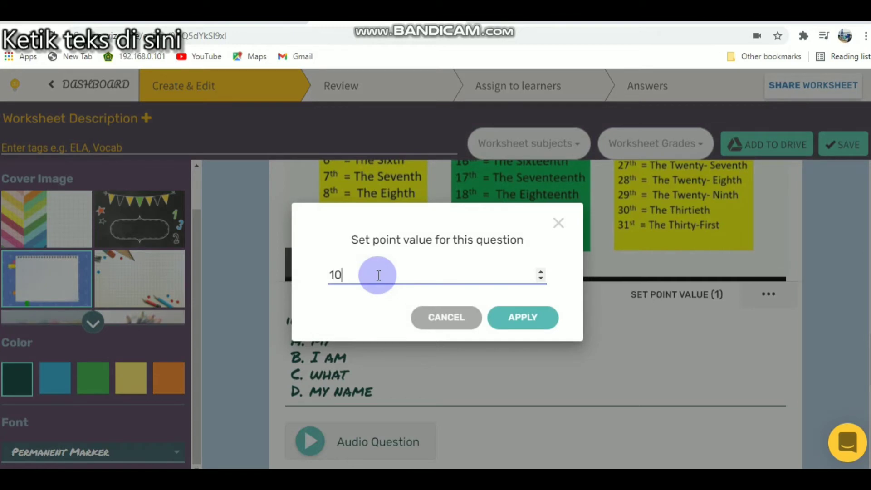
click(512, 319)
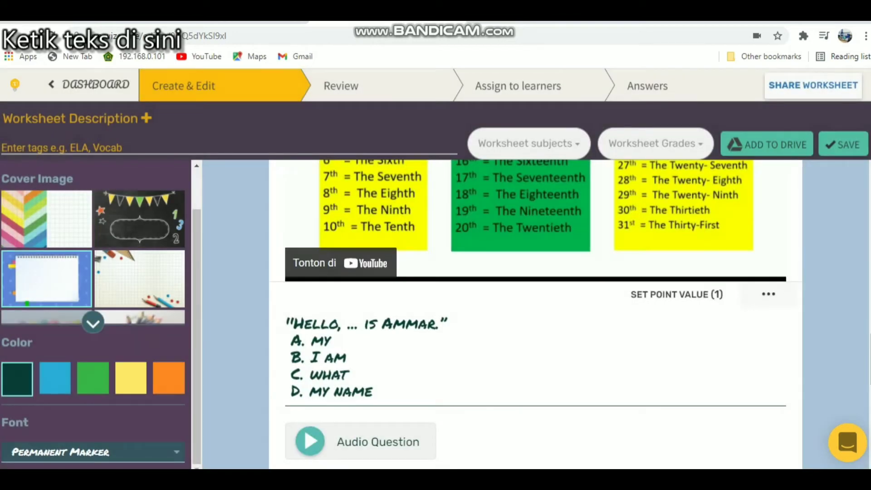
- Add an Open Question activity to the worksheet below the three multiple-choice questions
scroll(535, 313, down, 5)
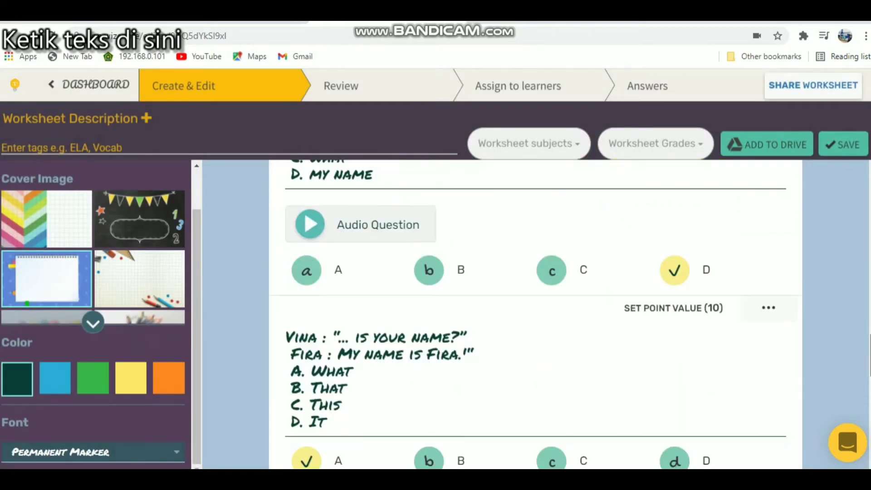
scroll(536, 313, down, 8)
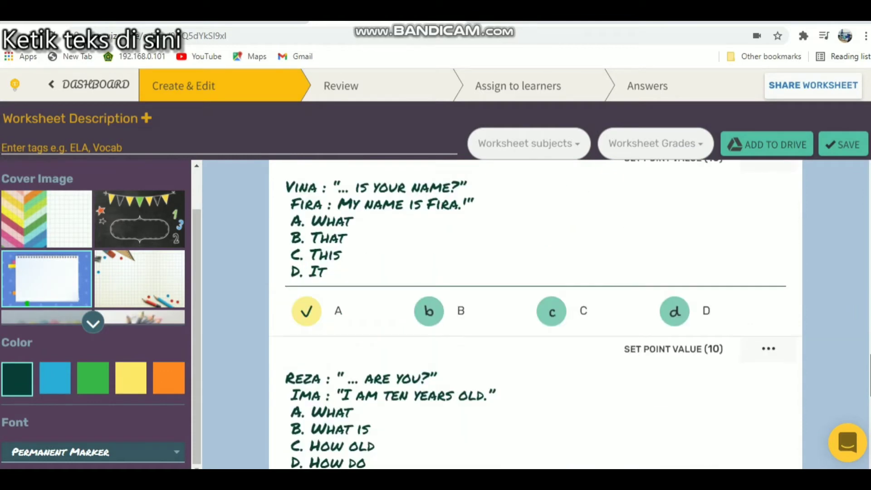
scroll(536, 313, down, 6)
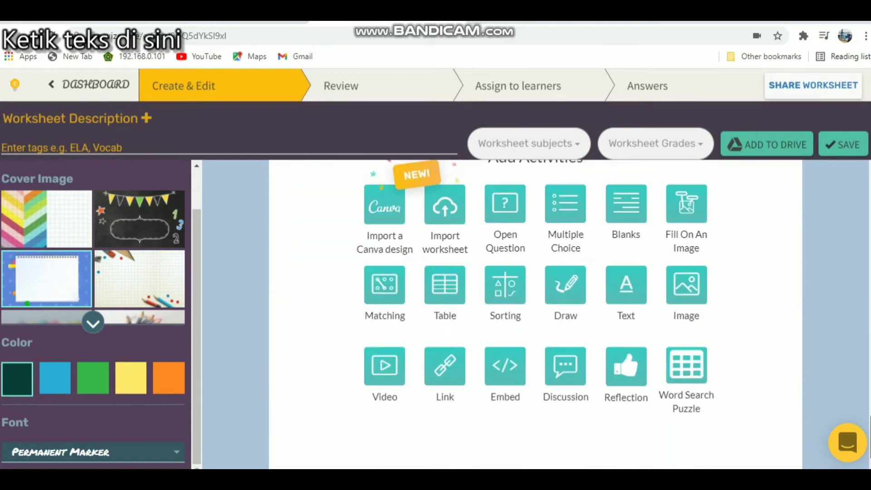
scroll(535, 313, up, 1)
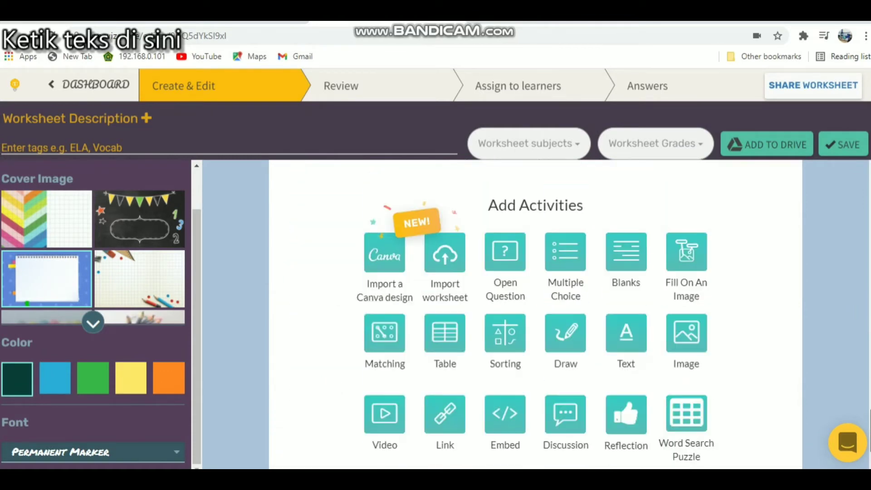
click(514, 262)
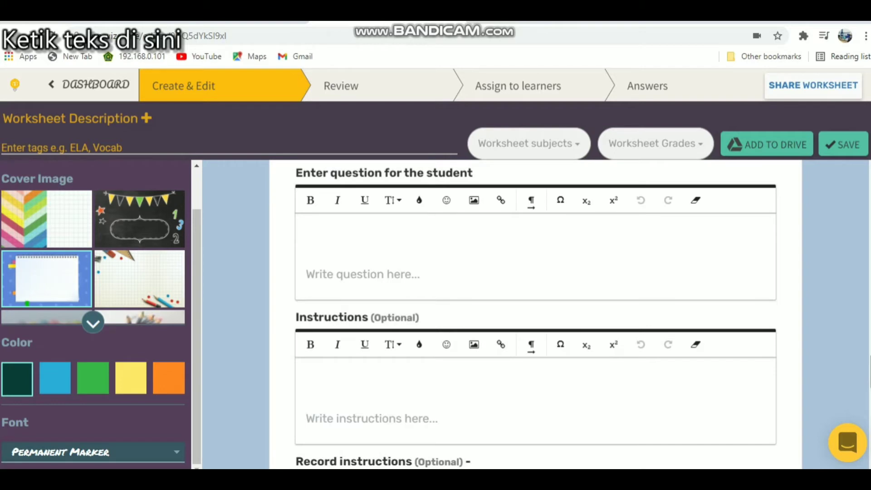
- Enter "Write down about yourself in a short paragraph!" as the open question's text
click(346, 230)
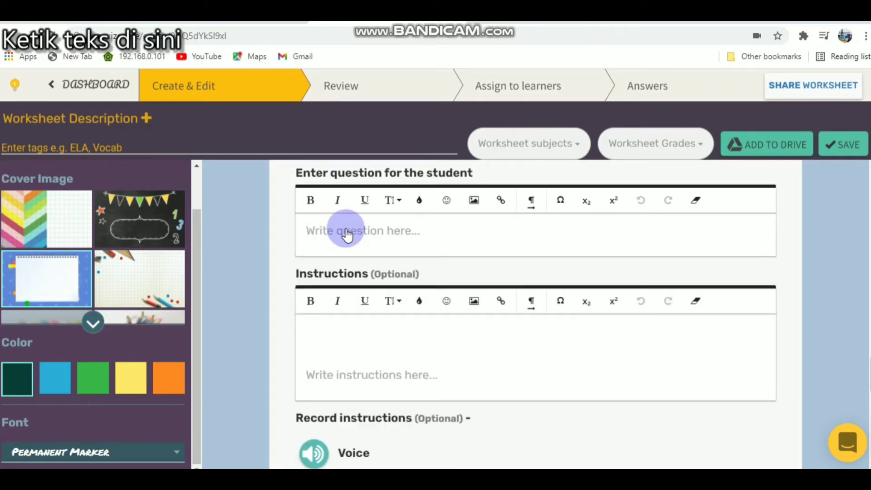
text(Wr)
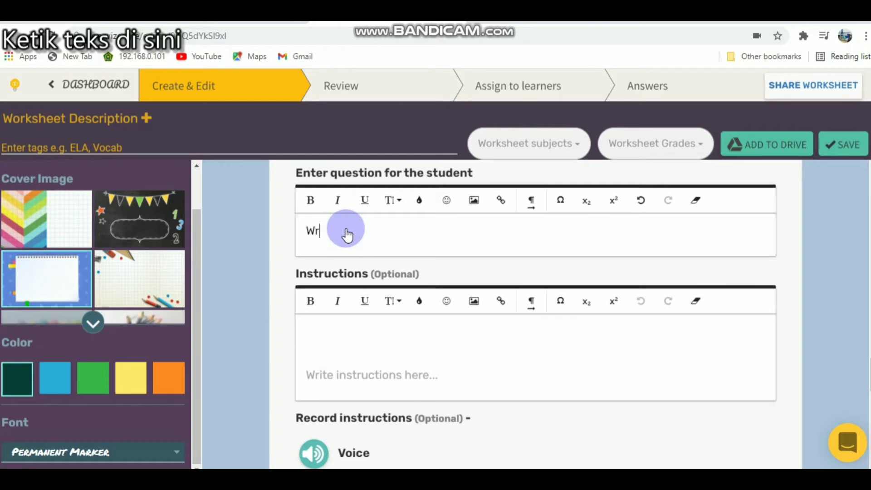
text(ite dr)
text(wn )
text(abou)
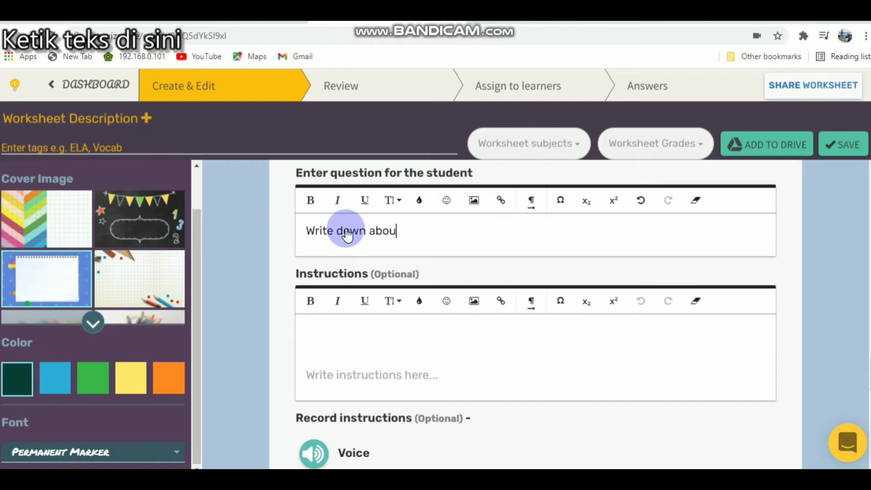
text(t yourself in a s)
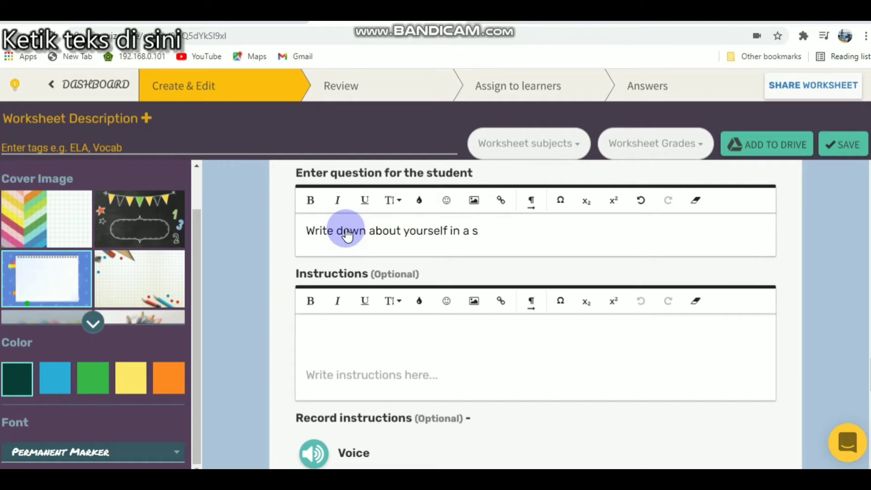
text(hort paragraph!)
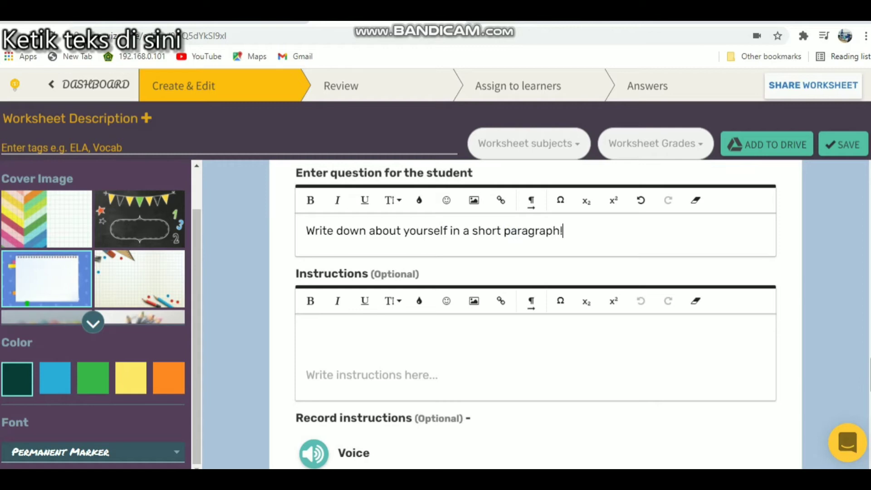
- Record a voice instruction for the "Write down about yourself in a short paragraph!" open question
scroll(536, 318, down, 5)
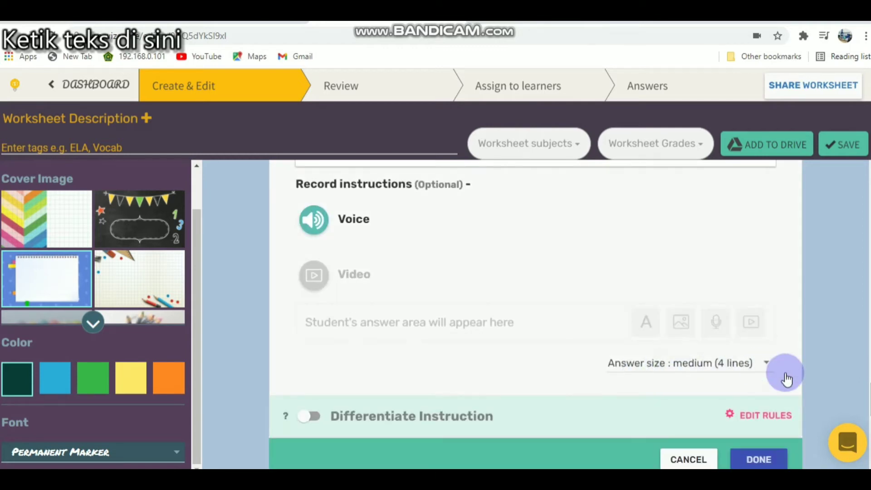
scroll(536, 318, up, 5)
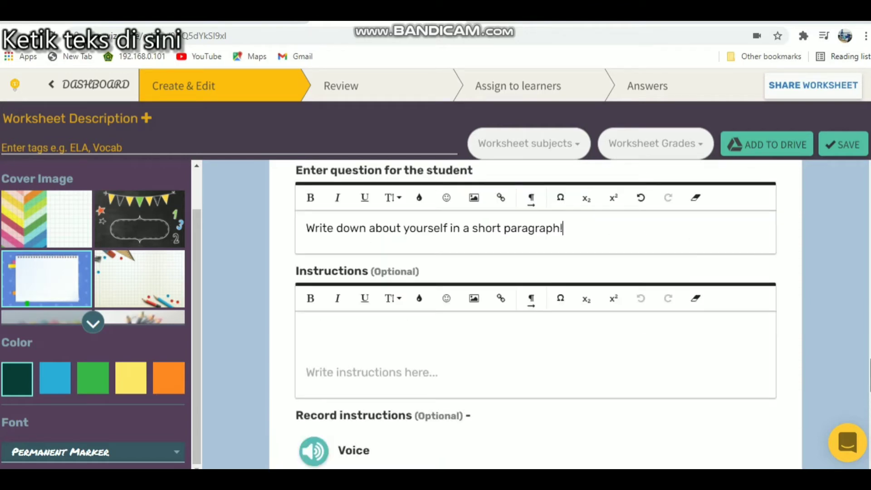
scroll(318, 404, down, 1)
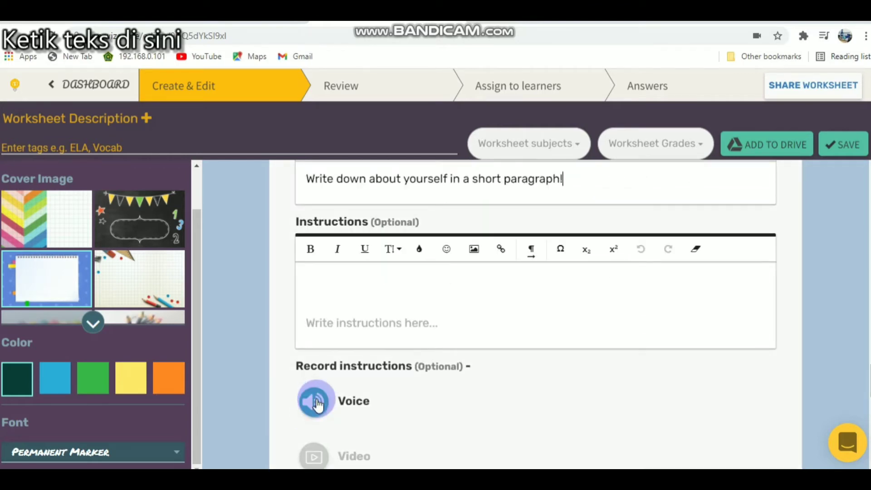
click(528, 203)
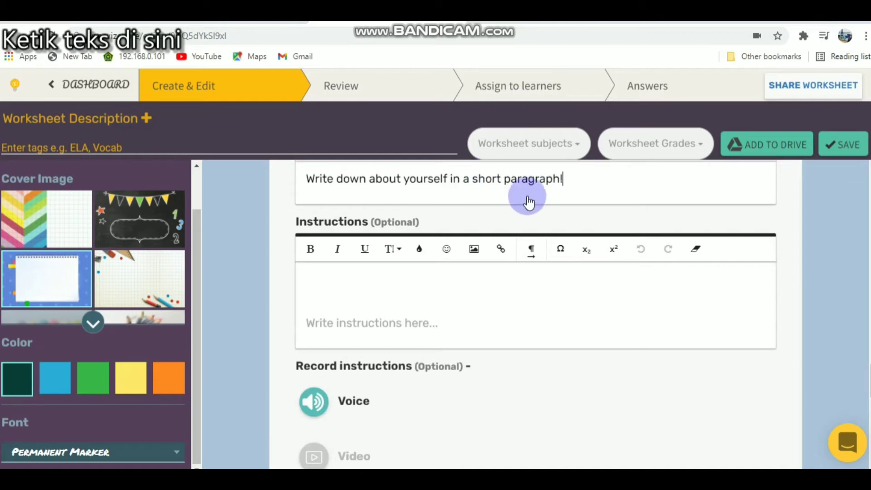
click(322, 403)
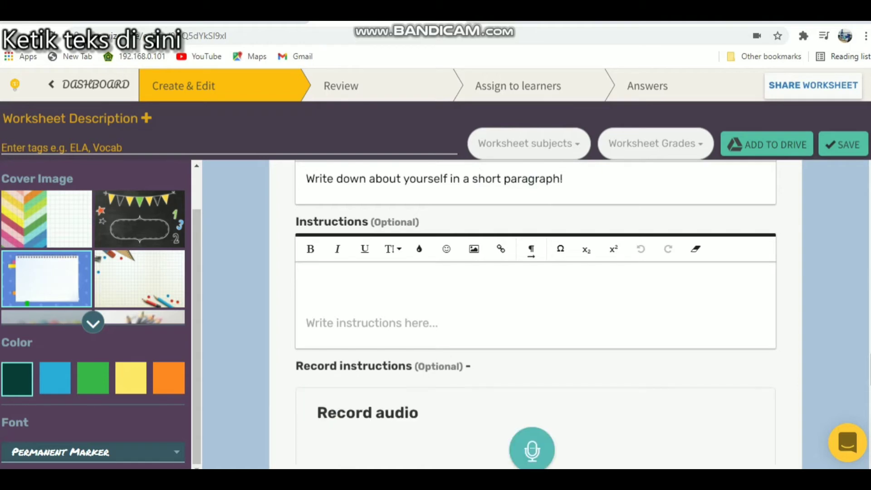
scroll(531, 409, down, 1)
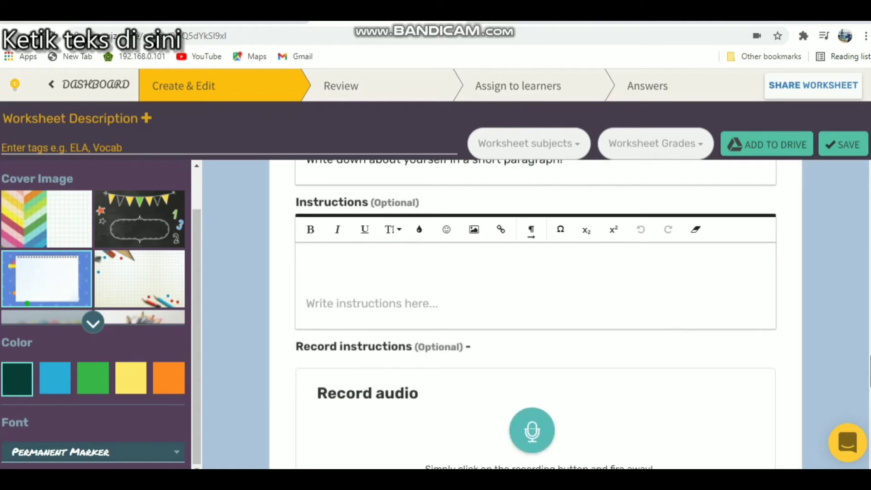
click(526, 439)
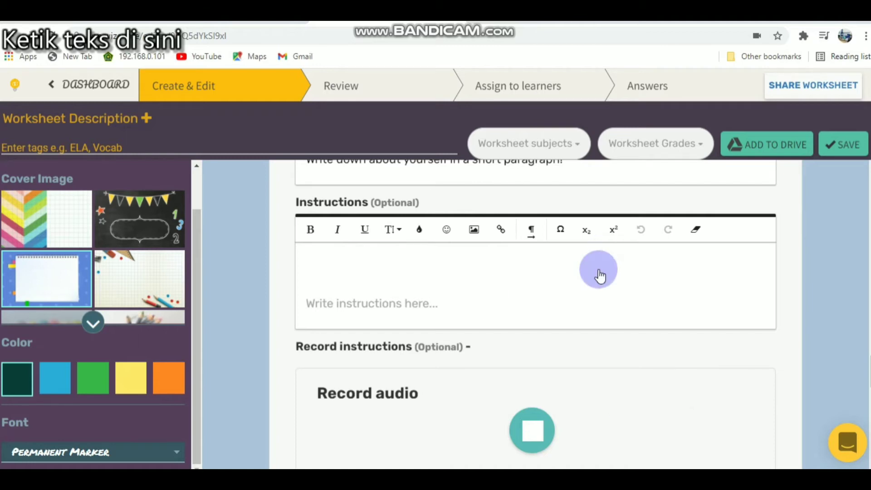
click(535, 434)
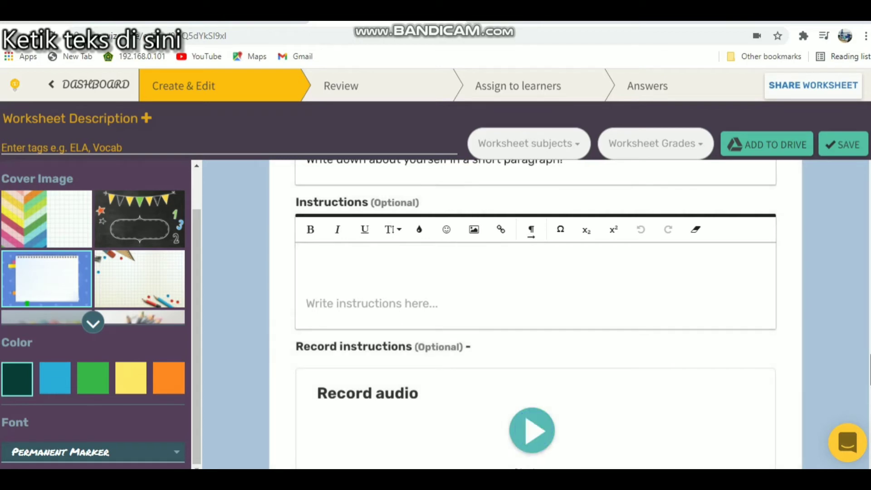
- Upload the recorded audio to the open question and finish editing the activity
scroll(487, 314, down, 5)
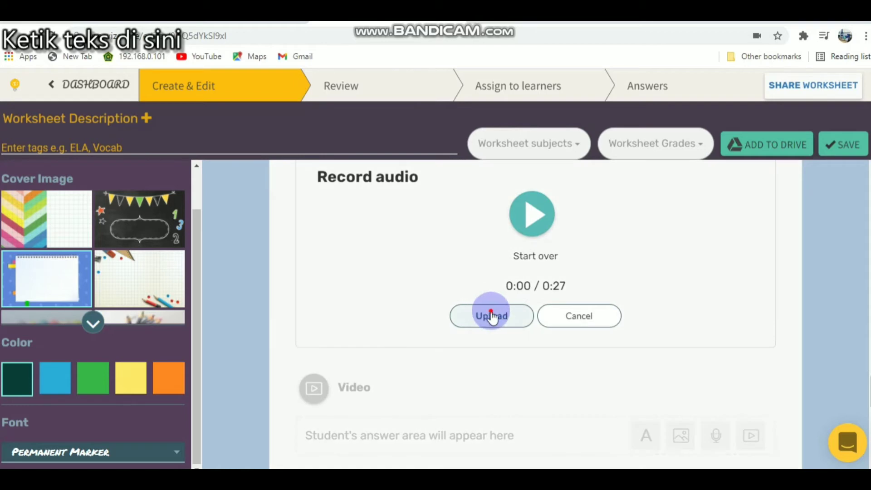
click(487, 313)
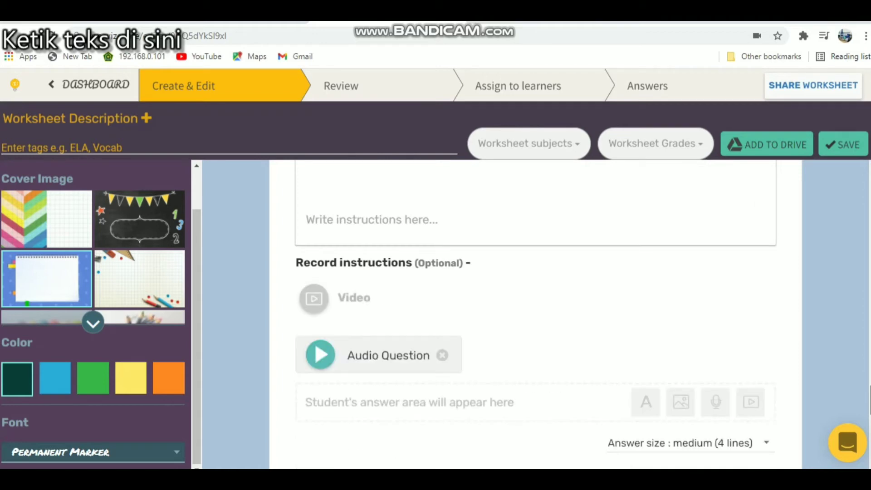
scroll(774, 411, down, 7)
scroll(774, 410, up, 4)
click(775, 411)
- Review the multiple-choice and open questions on the worksheet, including their point values
scroll(775, 411, down, 5)
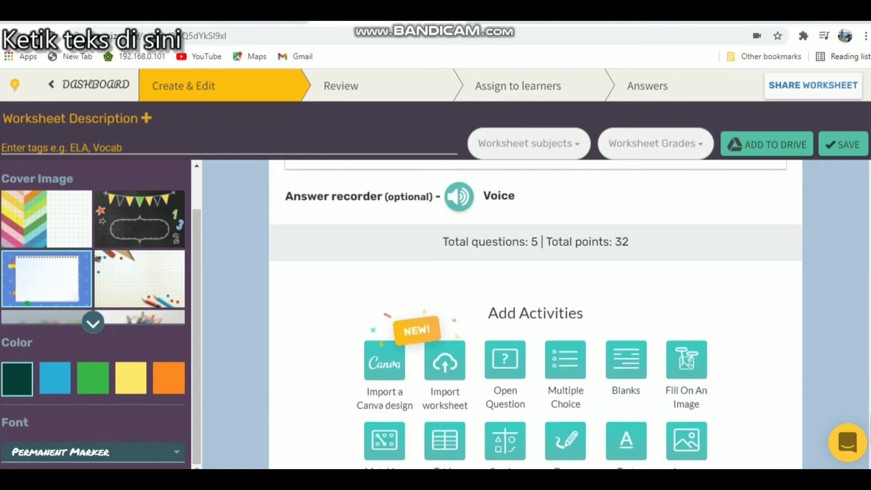
scroll(536, 313, up, 5)
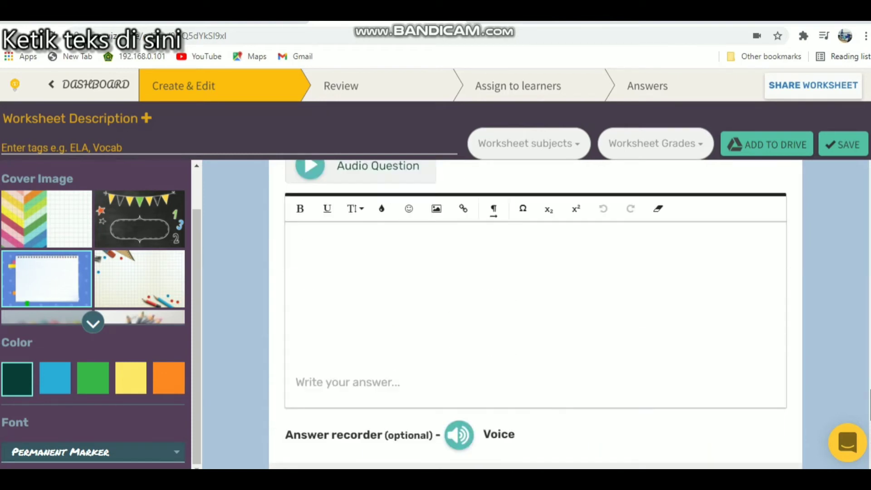
scroll(535, 313, down, 4)
scroll(536, 314, up, 3)
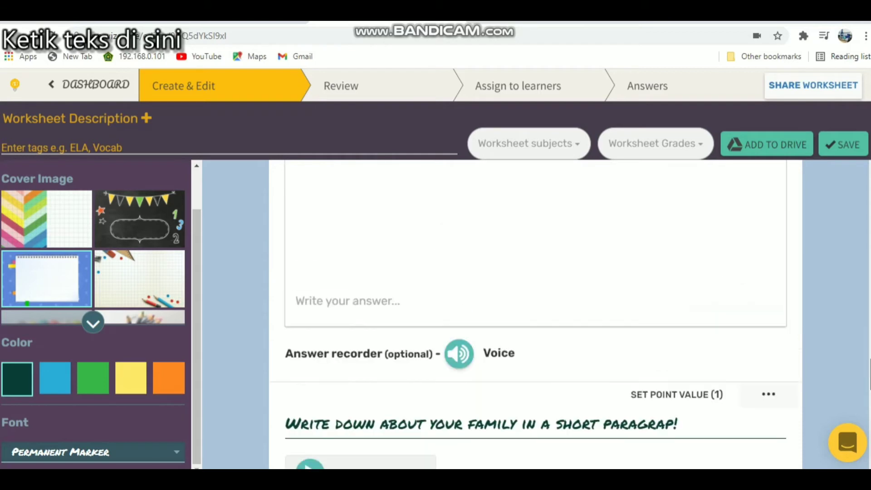
scroll(535, 313, down, 7)
scroll(536, 313, up, 10)
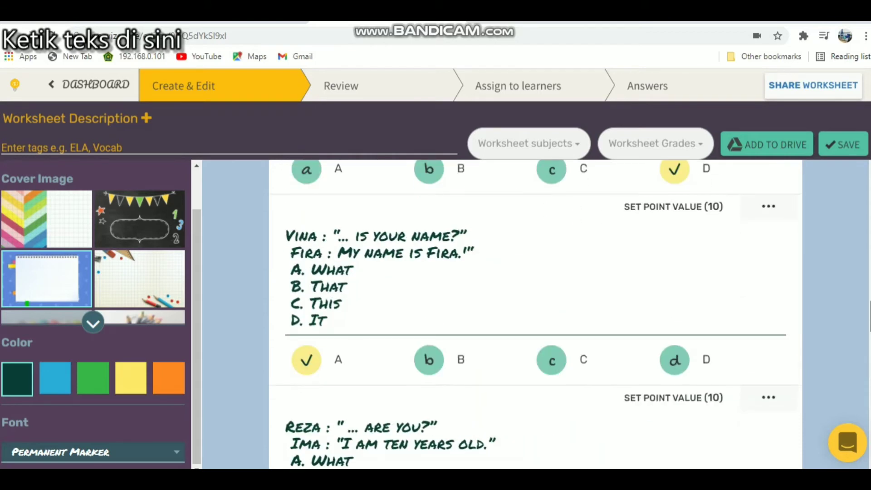
scroll(536, 314, down, 8)
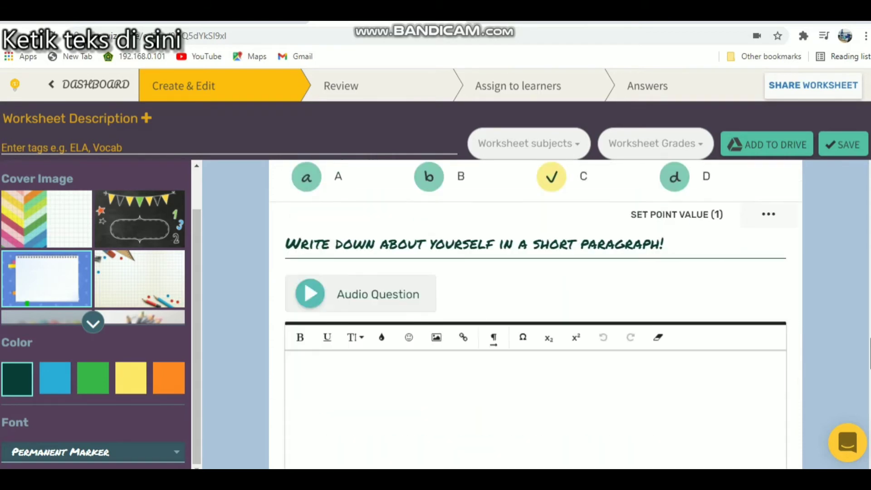
scroll(536, 313, up, 1)
scroll(536, 313, down, 2)
scroll(535, 314, up, 1)
scroll(536, 313, up, 1)
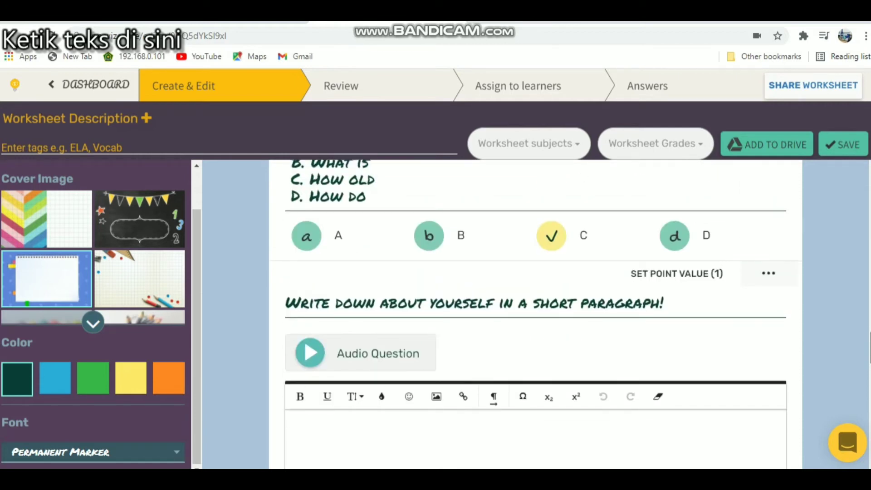
- Set the point value of the open question about the student's family to 35
scroll(535, 313, down, 5)
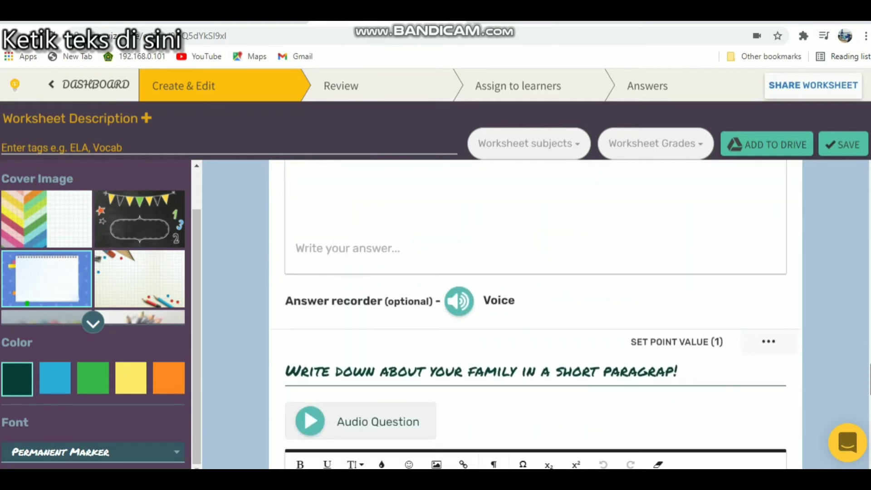
click(674, 343)
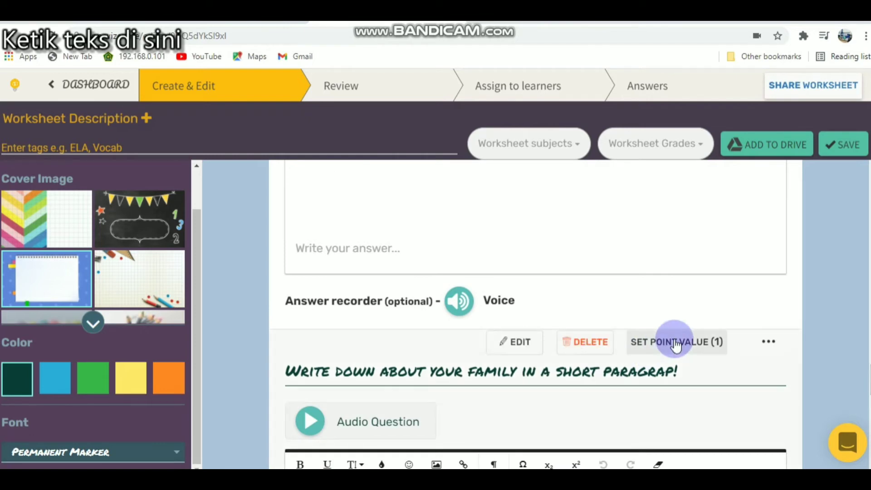
click(675, 342)
click(462, 268)
key(BackSpace)
text(35)
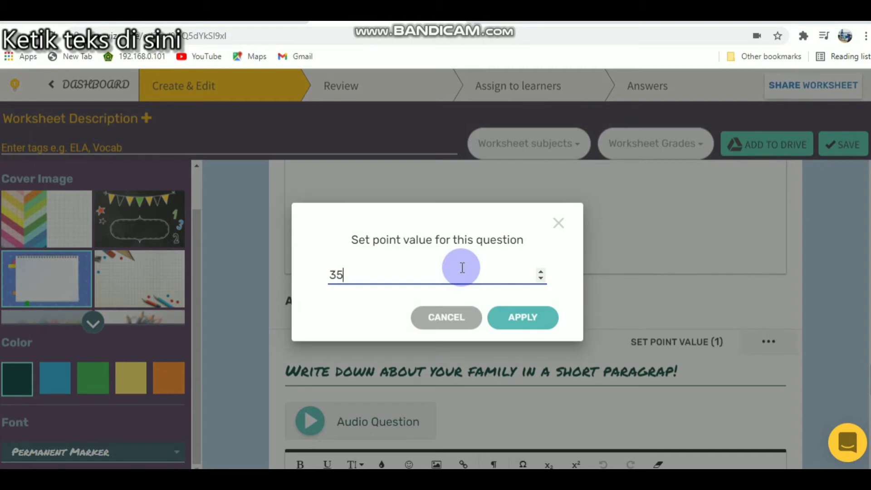
click(529, 321)
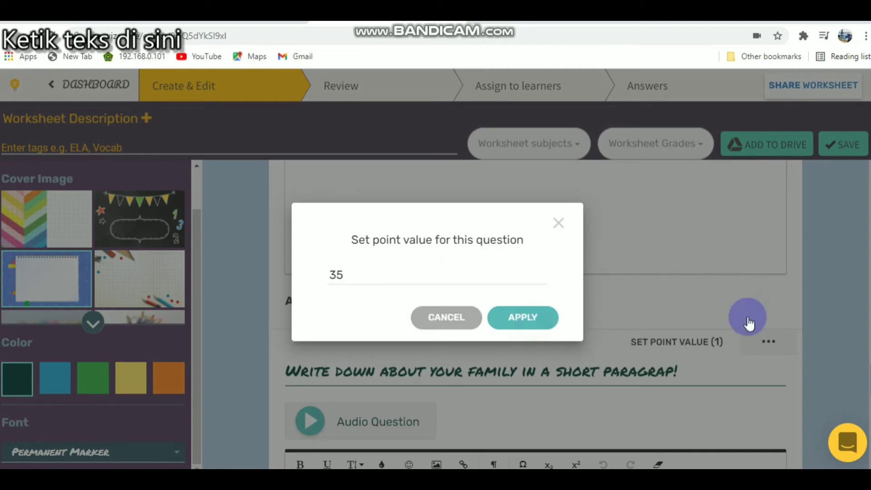
- Set the point value of the "Write down about yourself in a short paragraph!" question to 35
drag(870, 380, 870, 348)
click(686, 275)
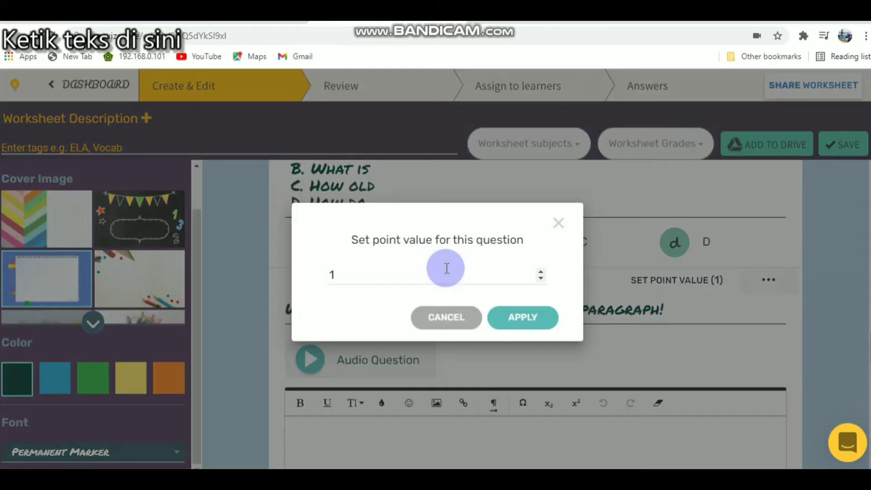
click(446, 268)
key(BackSpace)
text(35)
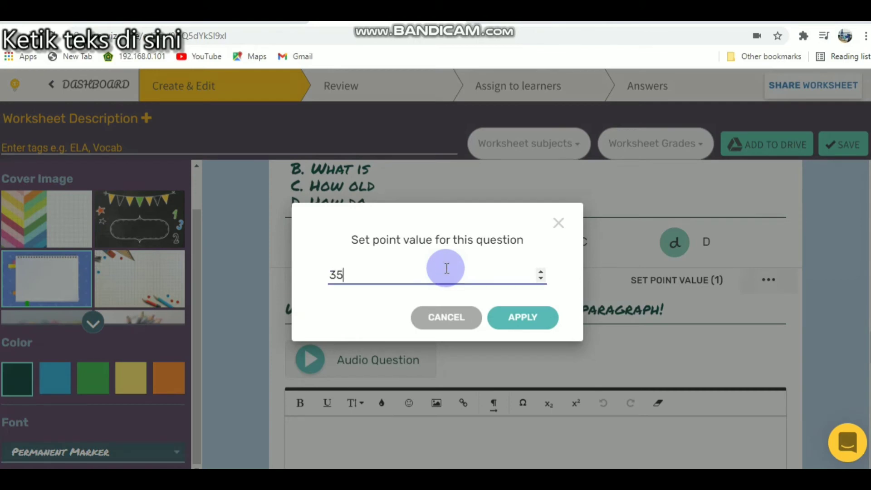
click(518, 317)
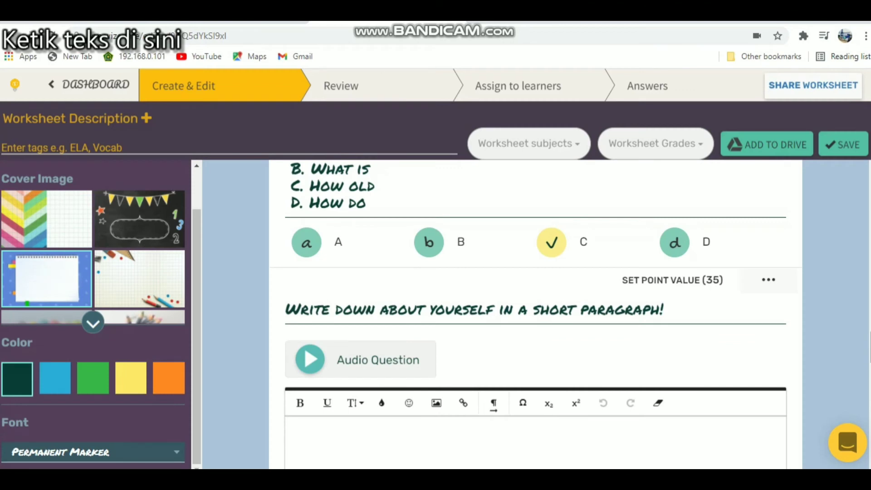
- Look through the whole worksheet, from the cover and video to the questions and the list of activities
scroll(650, 380, down, 8)
scroll(650, 380, up, 4)
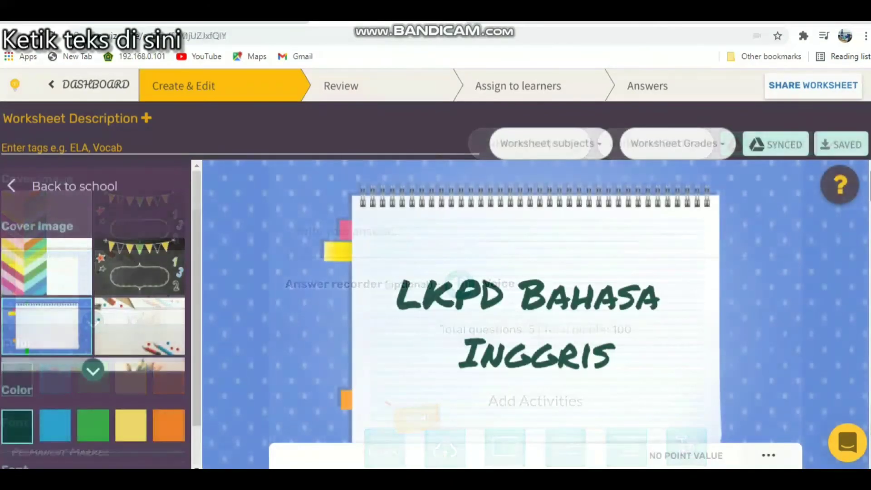
scroll(536, 313, down, 3)
scroll(536, 313, down, 6)
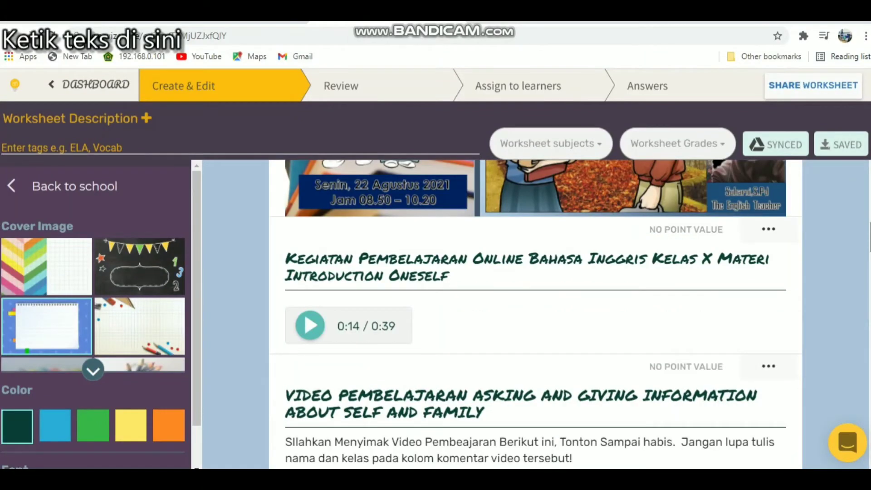
scroll(535, 313, down, 3)
scroll(363, 338, down, 3)
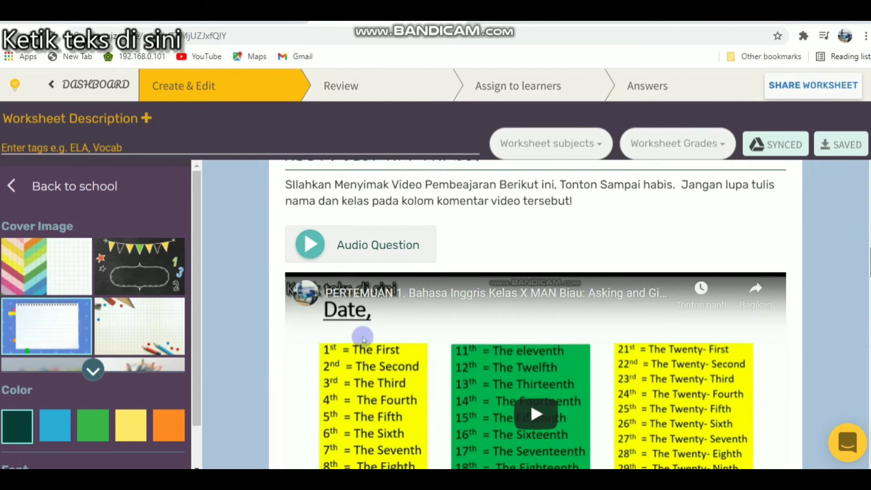
scroll(363, 338, down, 1)
scroll(363, 303, down, 12)
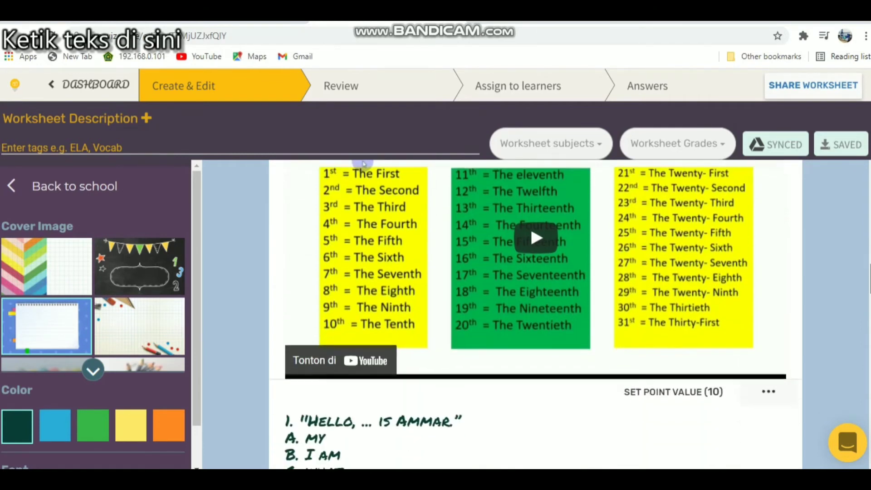
scroll(536, 315, down, 15)
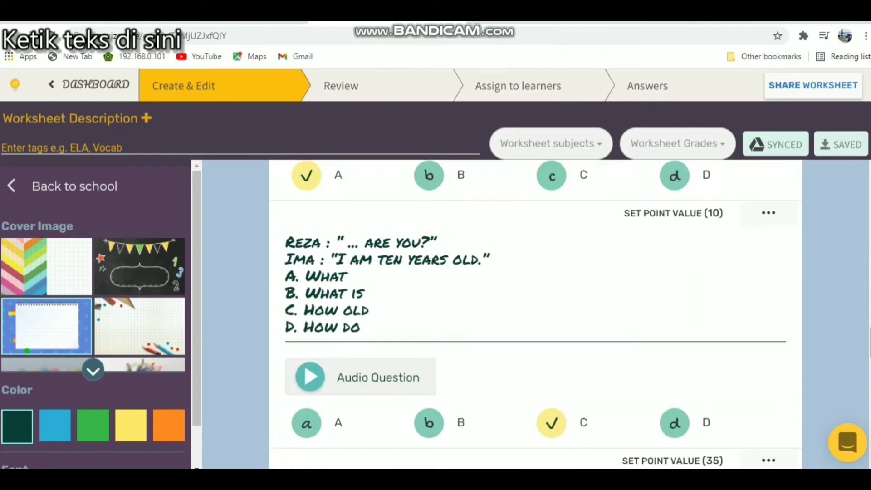
scroll(536, 314, down, 10)
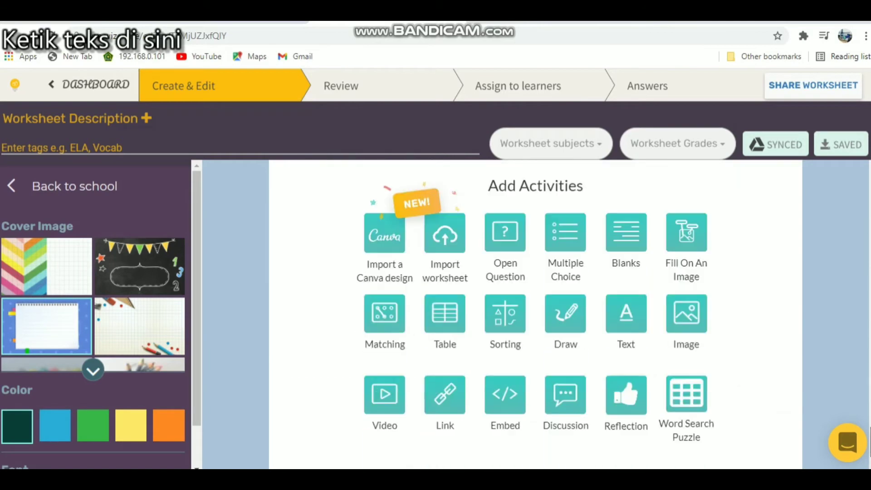
- Play the voice instruction under the heading "Kegiatan Pembelajaran Online Bahasa Inggris Kelas X Materi Introduction Oneself"
scroll(535, 314, up, 20)
scroll(363, 214, down, 6)
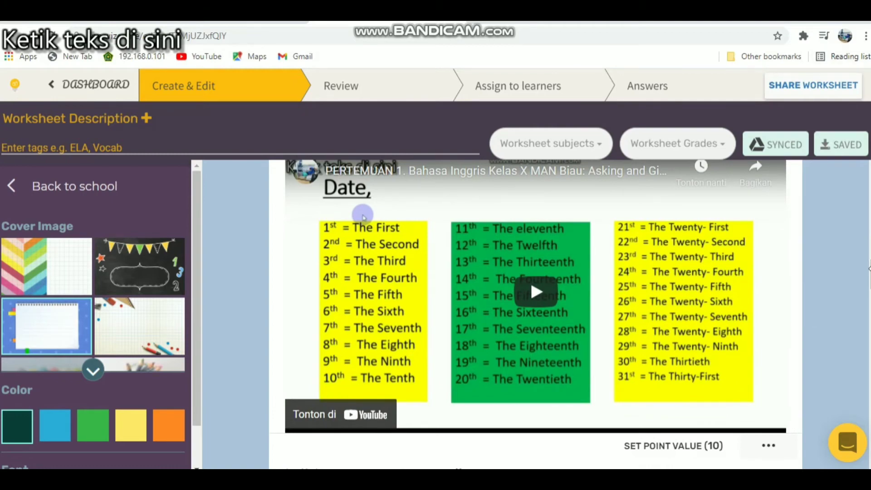
scroll(870, 272, up, 10)
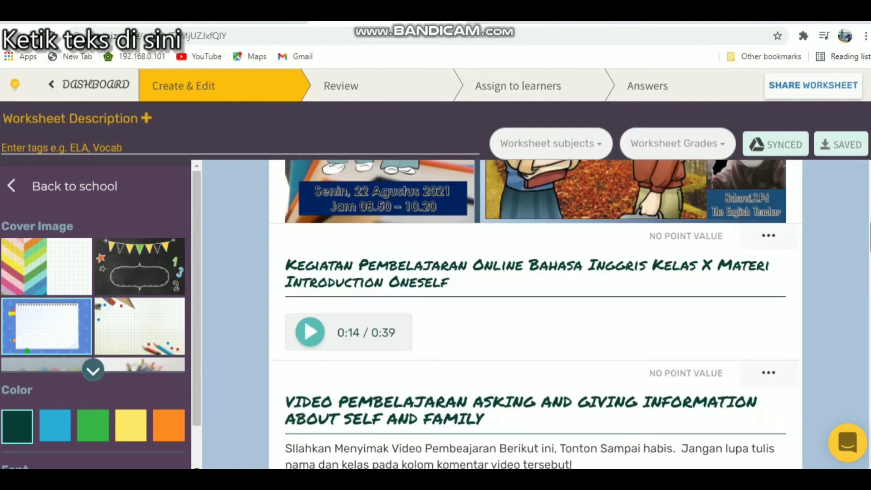
scroll(870, 237, up, 3)
scroll(870, 236, down, 1)
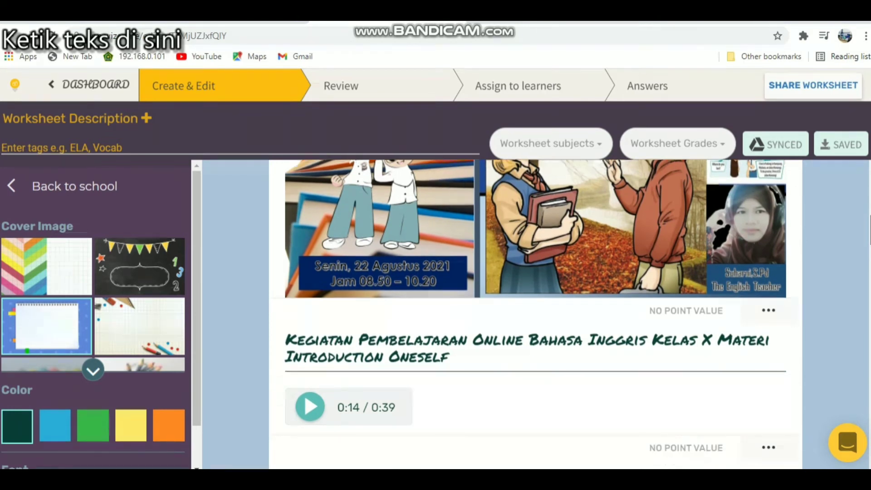
click(313, 408)
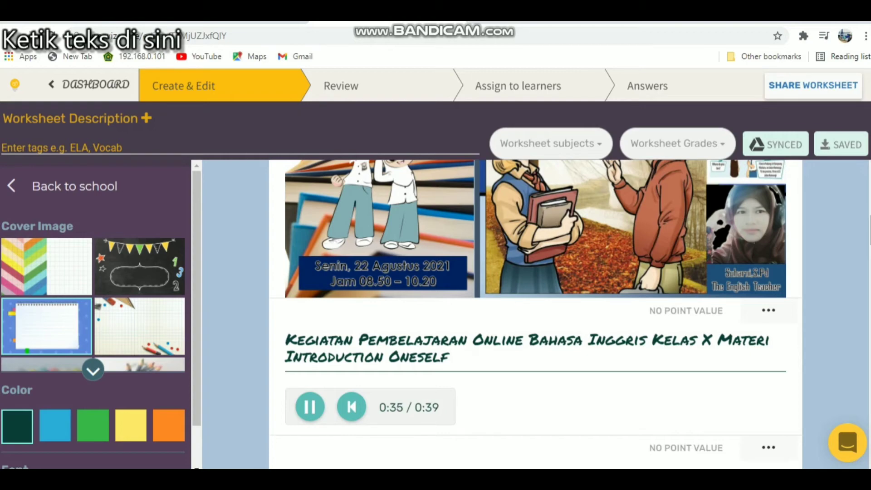
scroll(535, 314, down, 5)
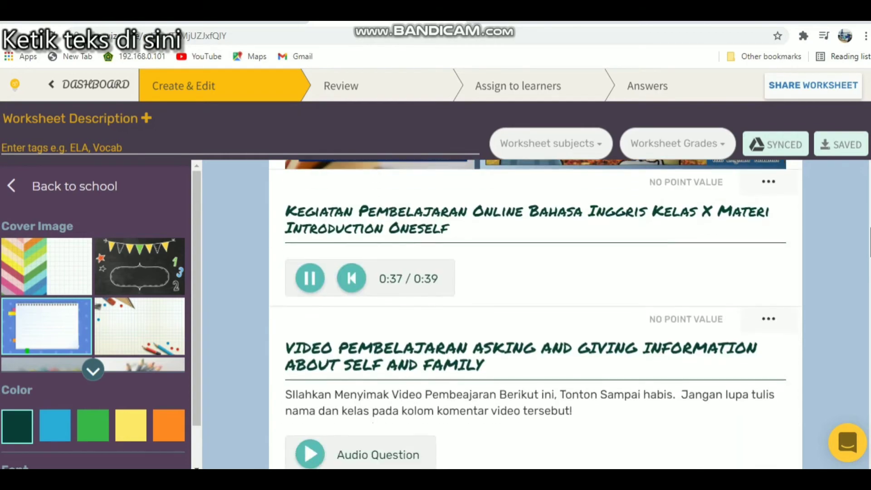
scroll(536, 314, down, 2)
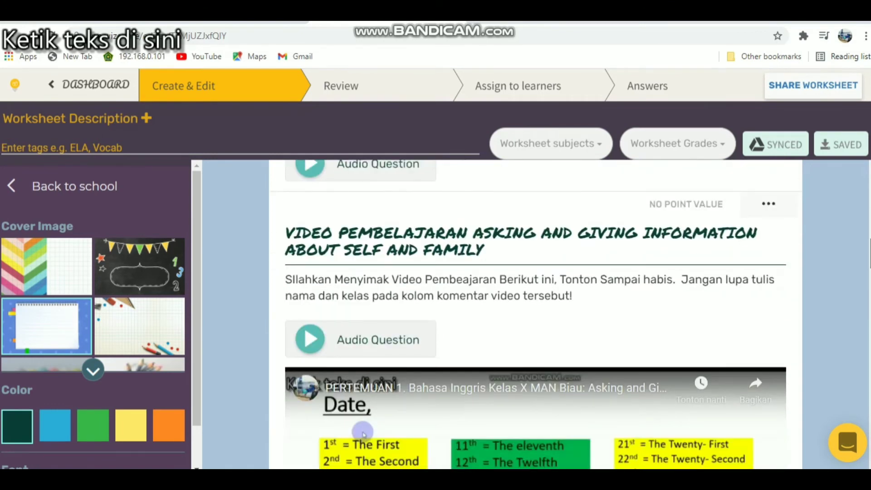
- Play the voice instruction of the "Video Pembelajaran Asking and Giving Information About Self and Family" section
scroll(536, 313, down, 1)
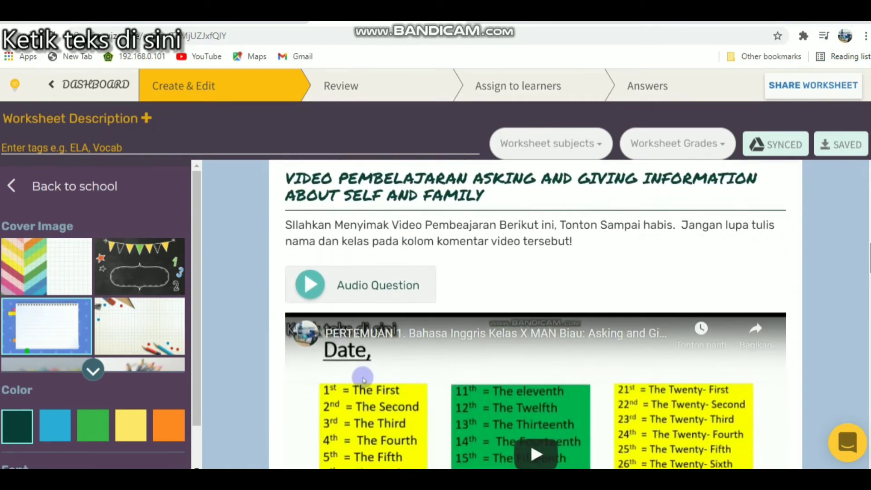
click(313, 286)
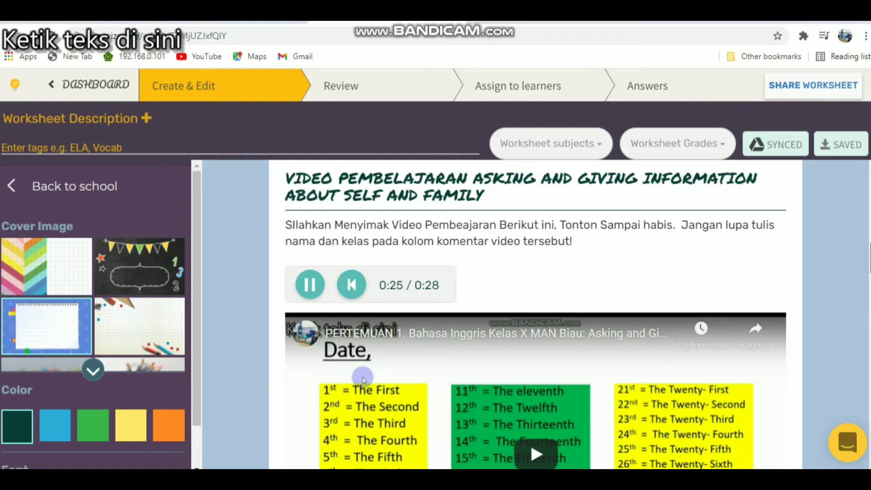
scroll(535, 314, down, 1)
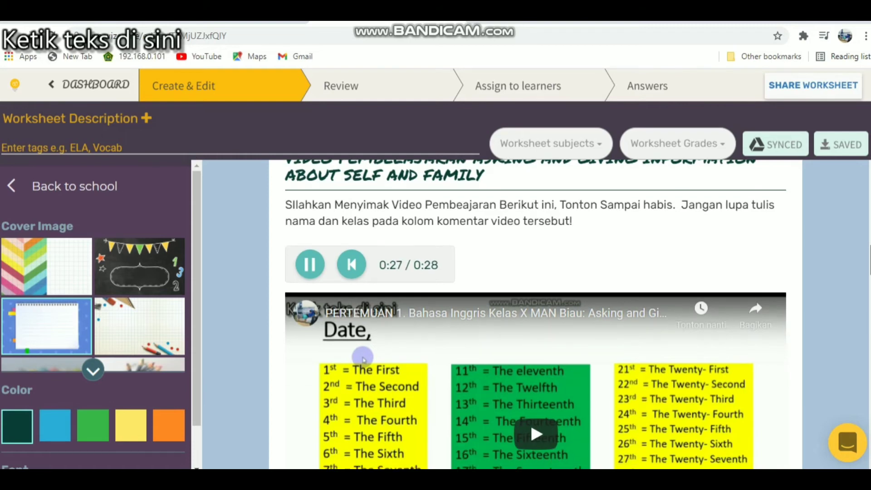
- Play the audio question of multiple-choice question 1, "Hello, ... is Ammar."
scroll(536, 314, down, 2)
scroll(363, 319, down, 8)
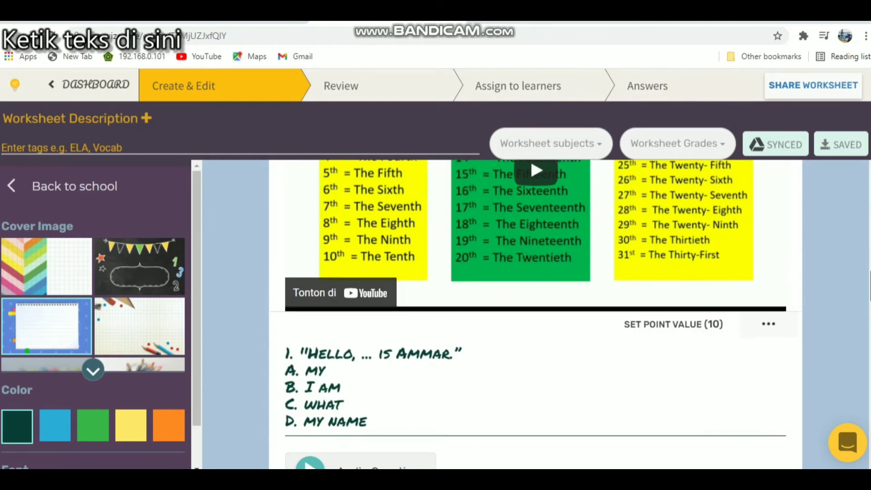
scroll(700, 263, up, 6)
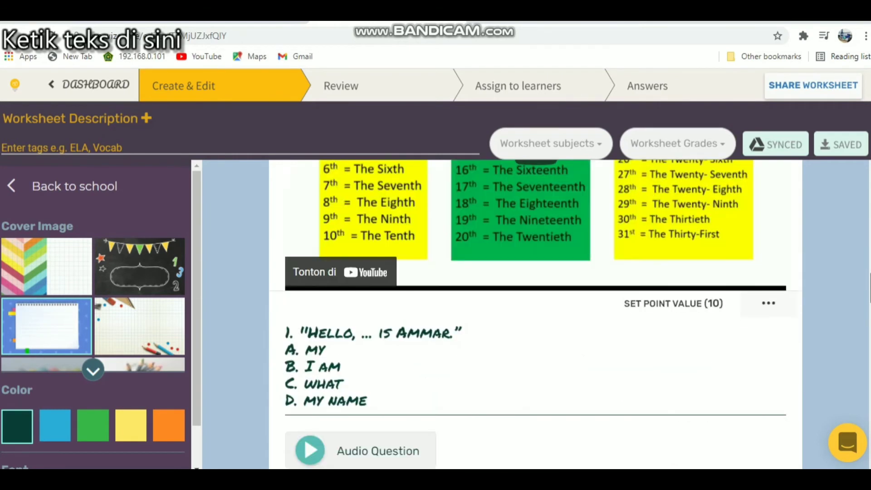
scroll(700, 262, down, 5)
mouse_move(535, 247)
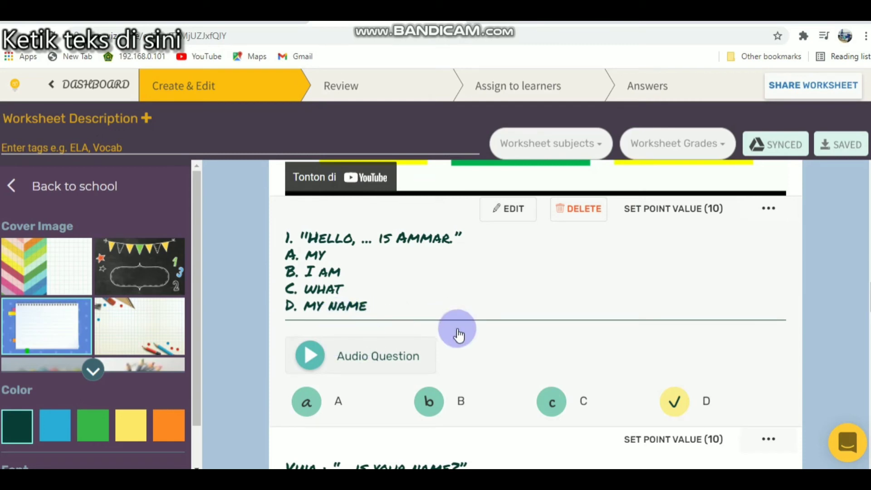
click(313, 359)
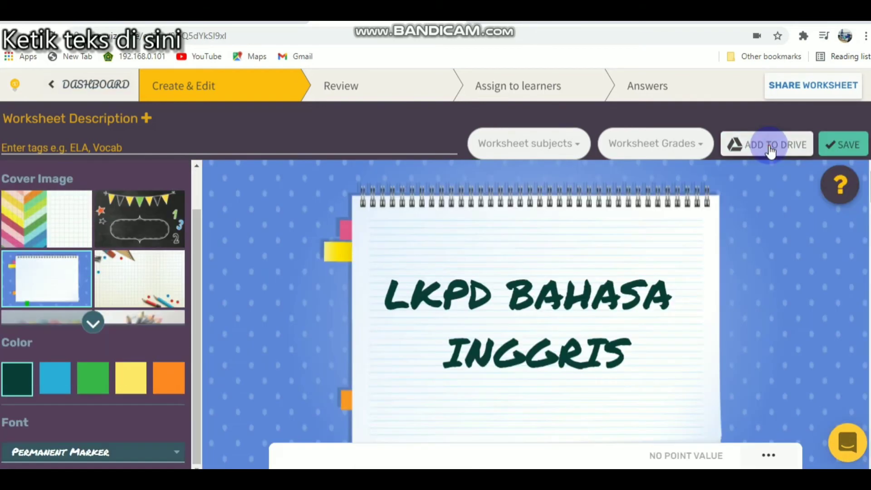
- Add the LKPD Bahasa Inggris worksheet to Google Drive and save it
click(770, 149)
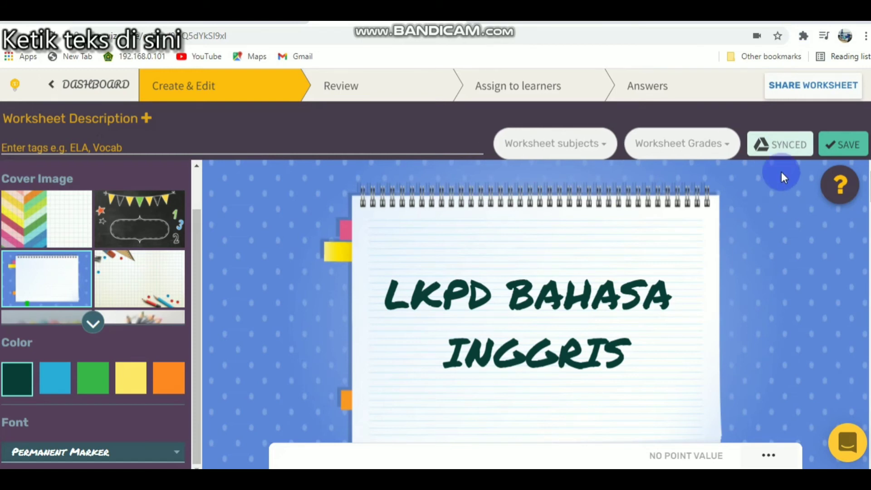
click(846, 150)
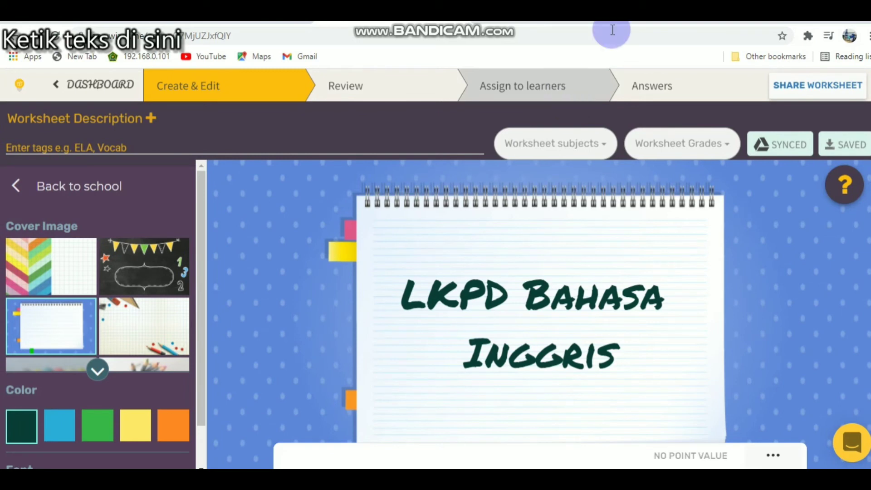
- Open the worksheet's link assignment for learners, try to create another assignment, and turn on automatic feedback to students
click(534, 96)
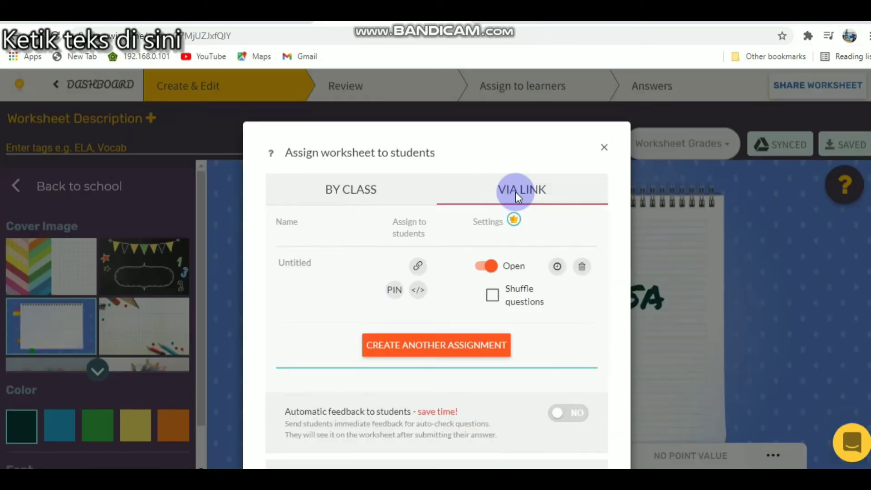
click(456, 349)
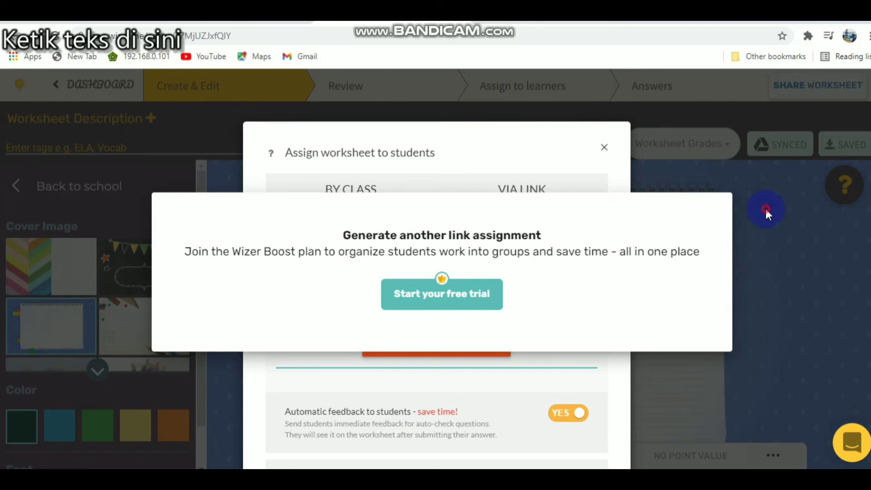
click(564, 397)
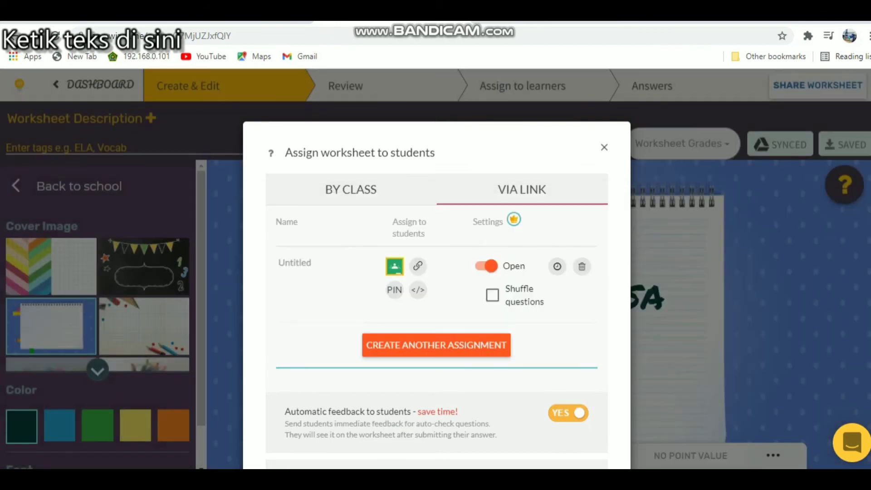
scroll(551, 336, down, 2)
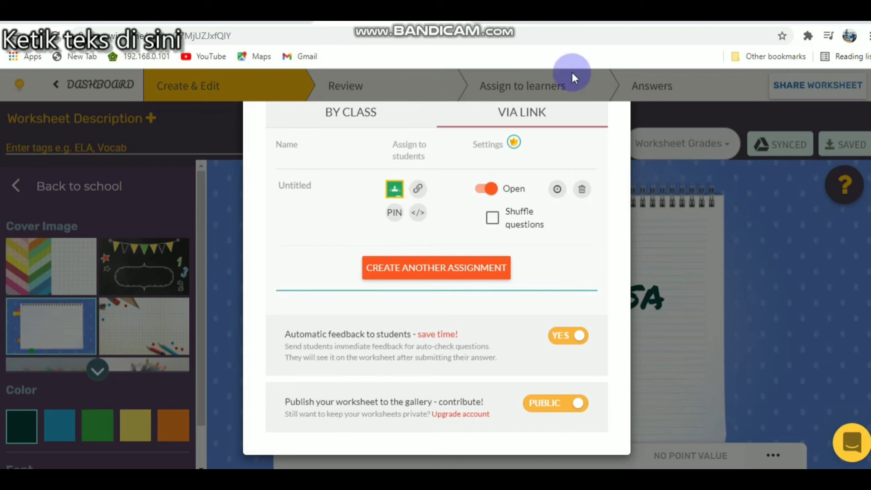
click(635, 78)
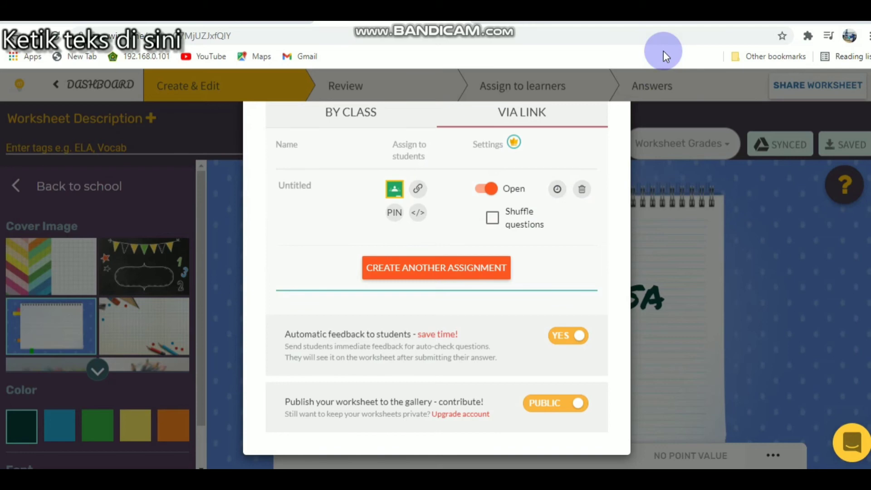
- Copy the student link of the untitled assignment
click(418, 189)
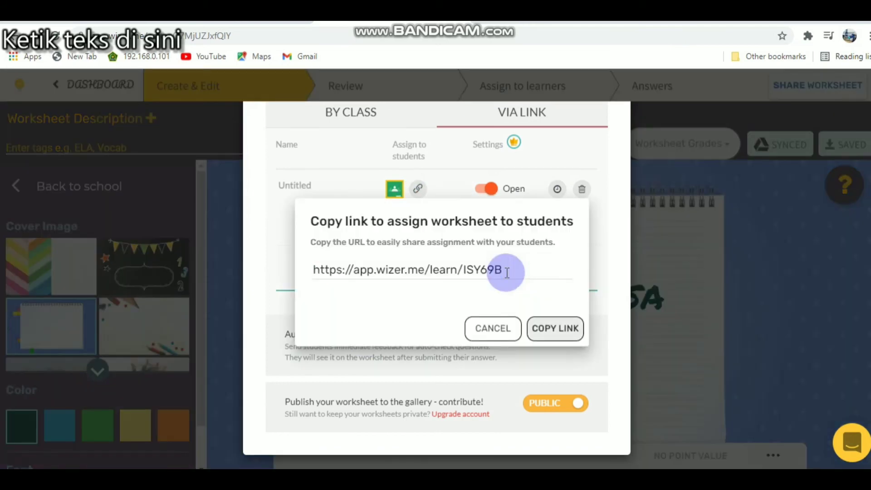
click(556, 328)
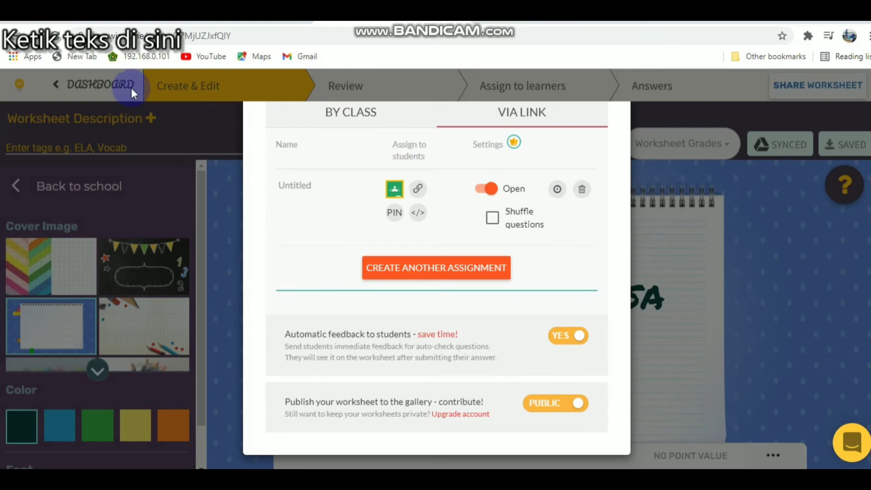
click(130, 25)
click(503, 447)
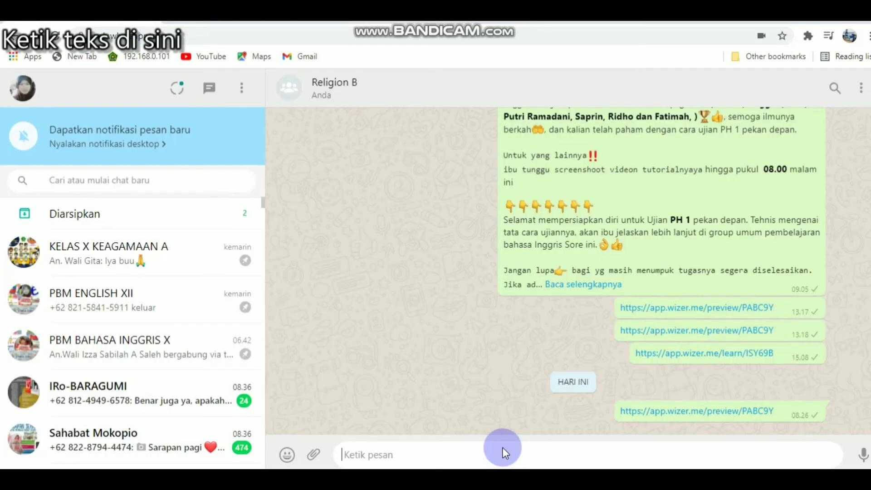
text(https://app.wizer.me/learn/ISY69B)
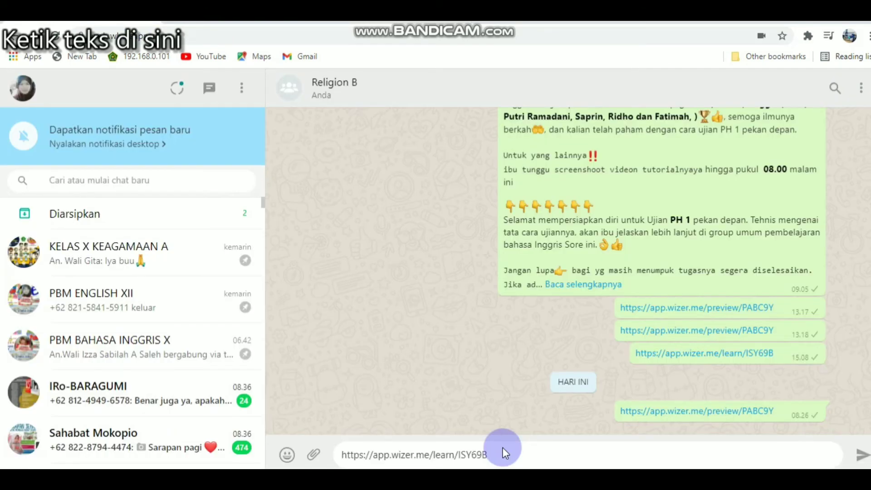
key(Return)
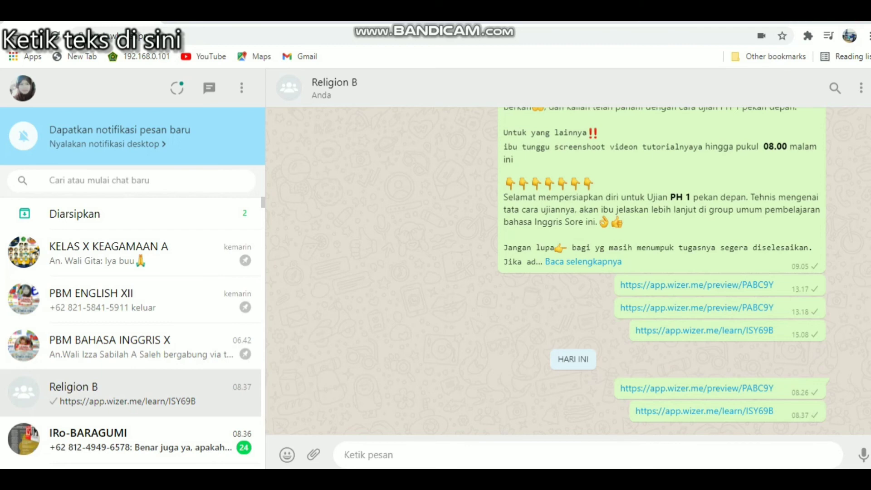
- Switch to the student's window with the assigned worksheet and answer question 1, "Hello, ... is Ammar.", with D
key(alt+Tab)
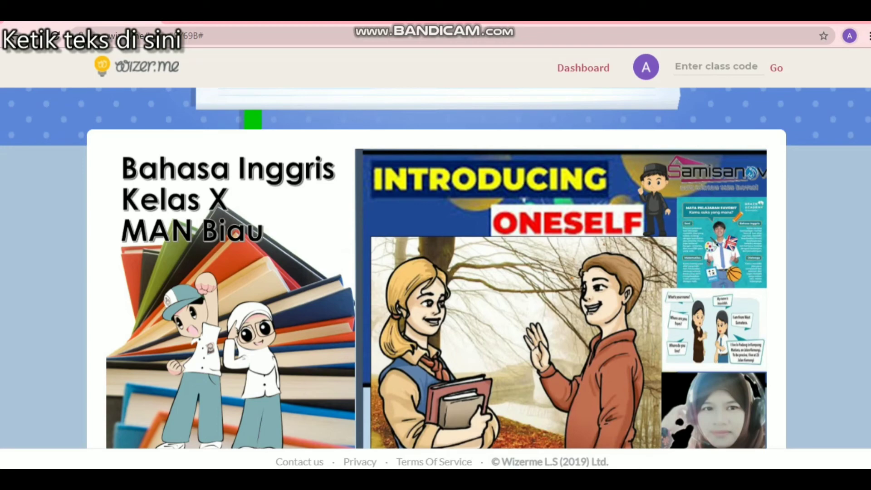
scroll(435, 268, down, 5)
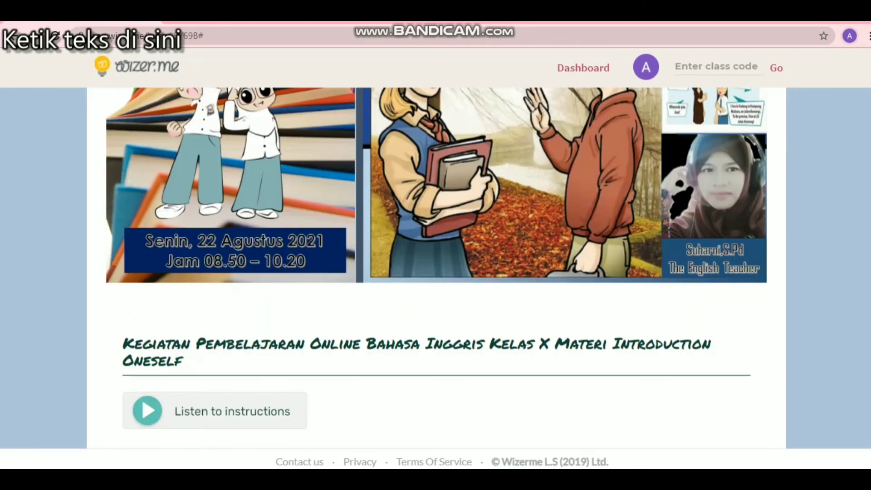
scroll(208, 424, down, 10)
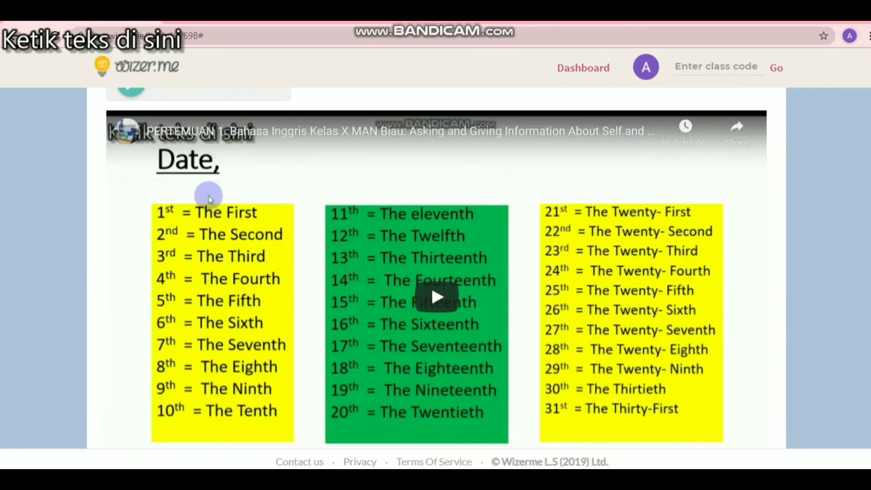
scroll(210, 198, down, 3)
scroll(436, 268, down, 2)
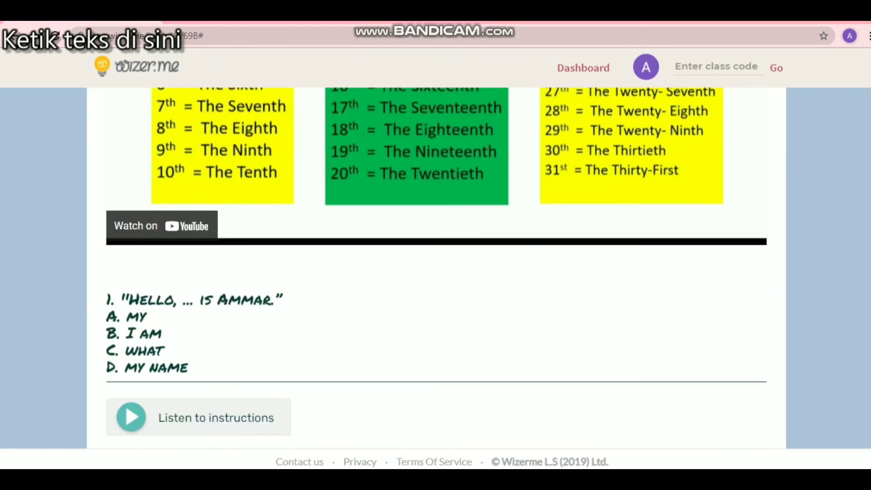
scroll(436, 268, down, 3)
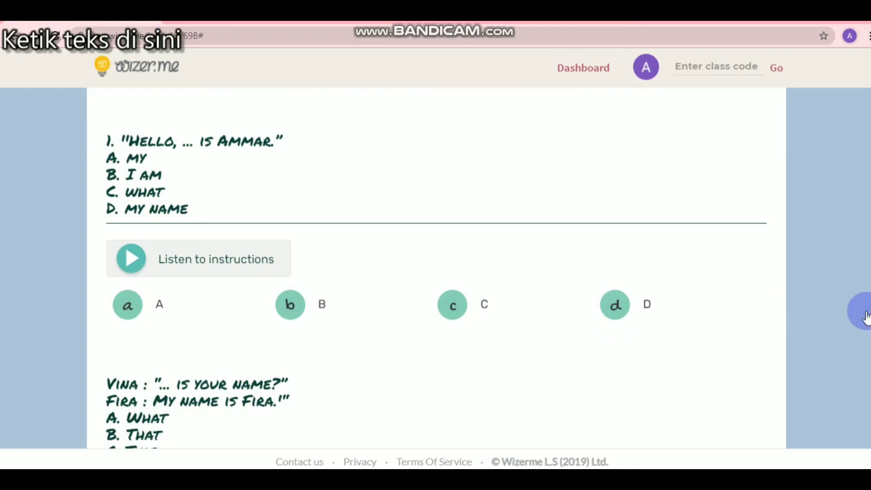
click(616, 314)
scroll(436, 280, down, 1)
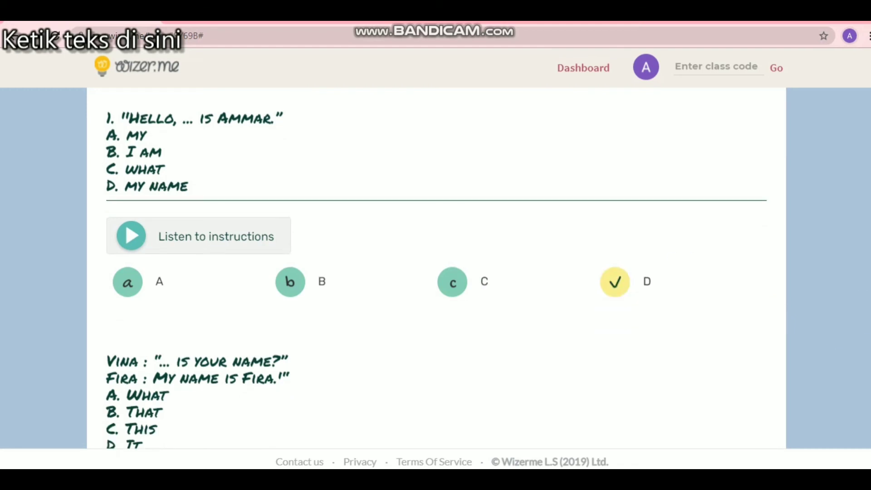
- Continue the "Write down about yourself in a short paragraph!" answer with "but you can call me" and the student's nickname
scroll(437, 273, down, 5)
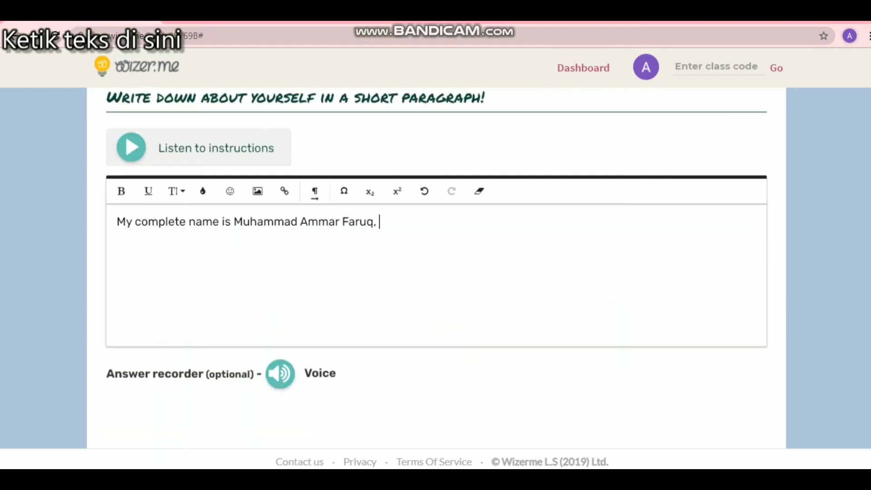
text(but you can call me Am)
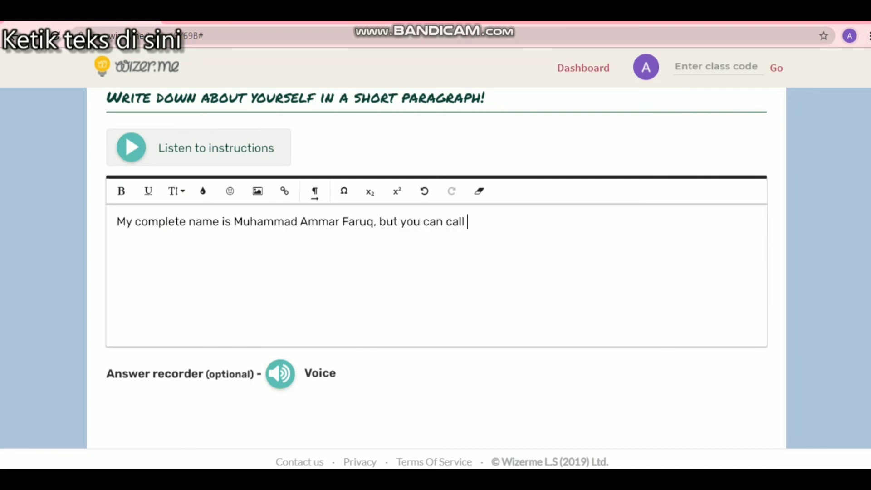
text(mar.)
- Begin the answer to "Write down about your family in a short paragraph!" with "My"
scroll(436, 272, down, 4)
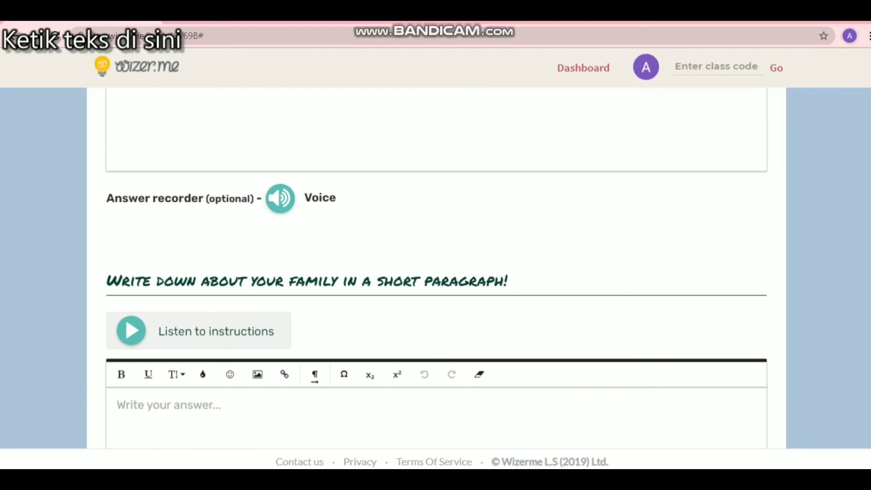
scroll(758, 409, down, 5)
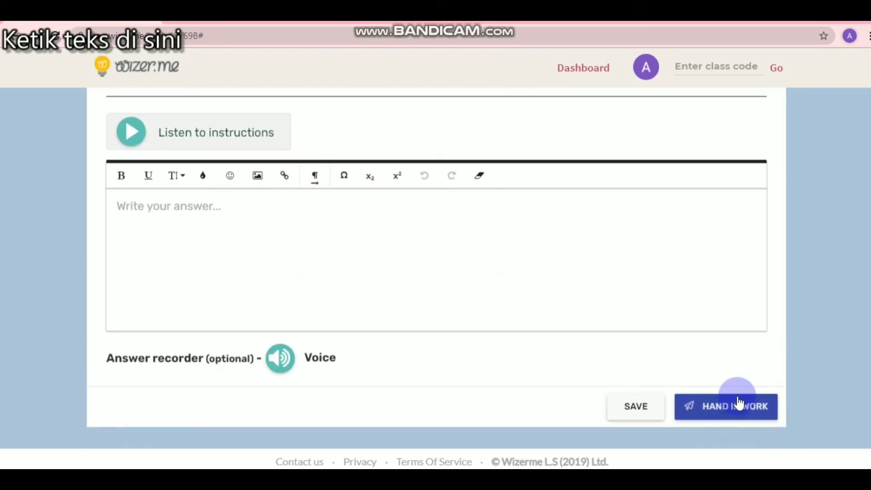
click(421, 211)
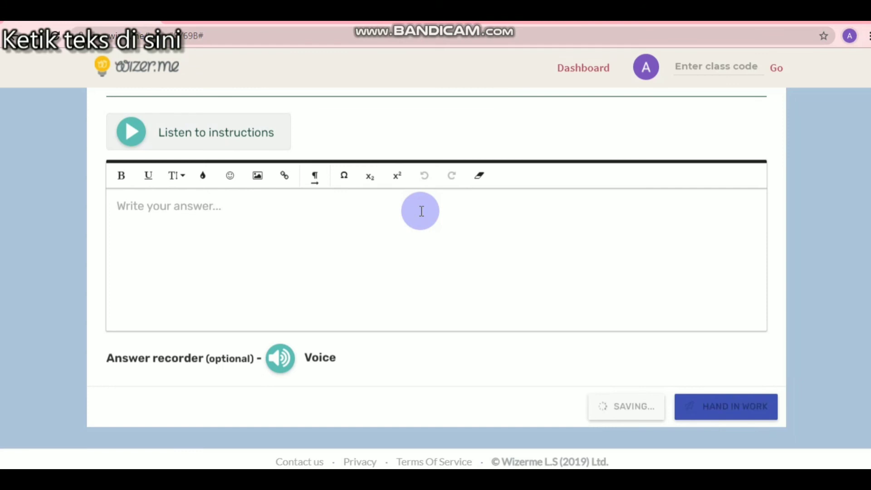
text(My)
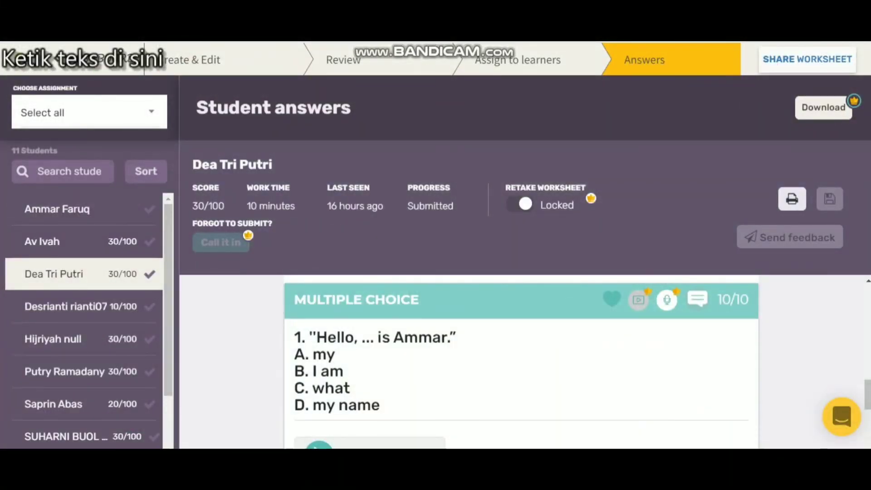
- Show the student answers of the worksheet with the selected student's score and submission details
scroll(436, 262, down, 1)
scroll(667, 69, up, 1)
click(667, 70)
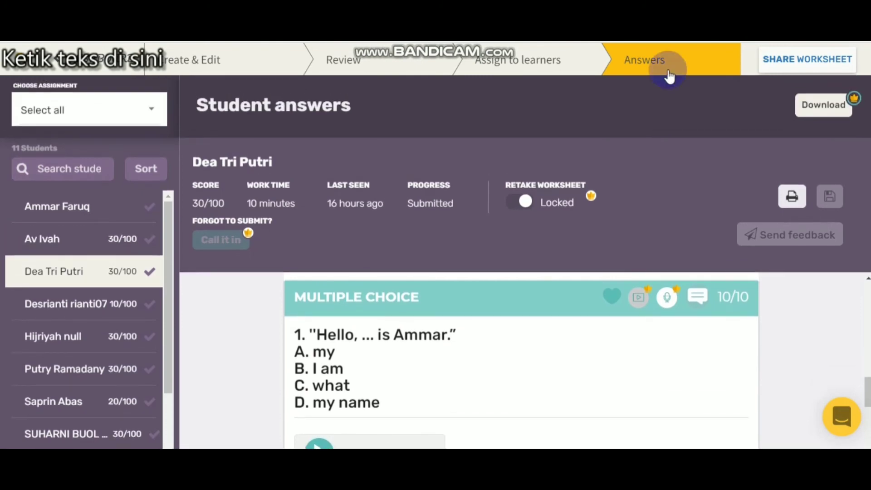
click(665, 62)
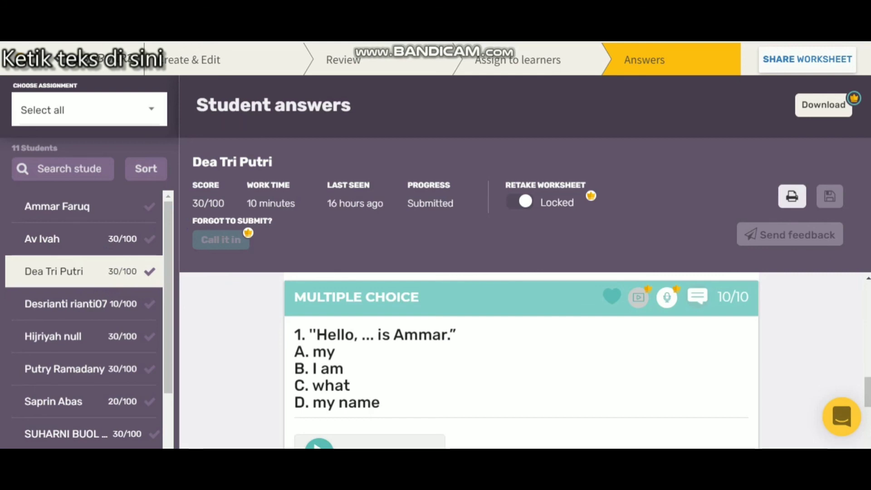
- Add the comment "Good job, you have done it well" to the selected student's answer to question 1, "Hello, ... is Ammar."
scroll(435, 262, down, 1)
scroll(781, 258, down, 3)
scroll(781, 259, up, 1)
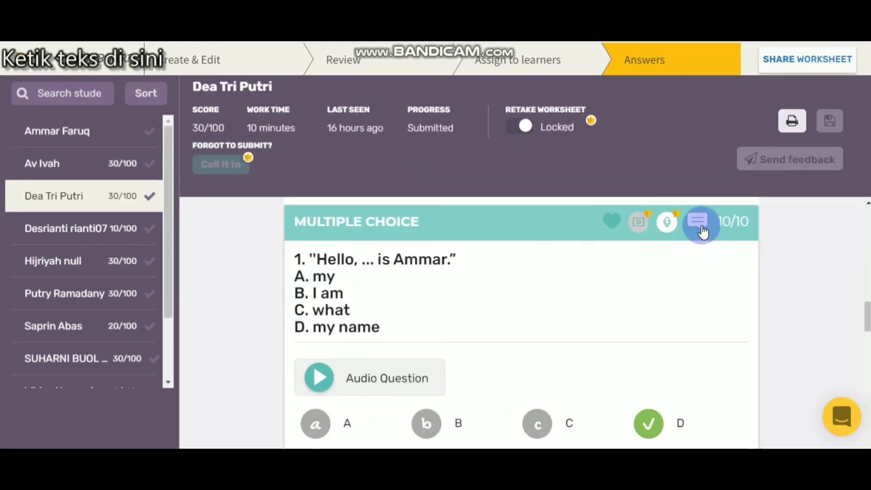
click(486, 255)
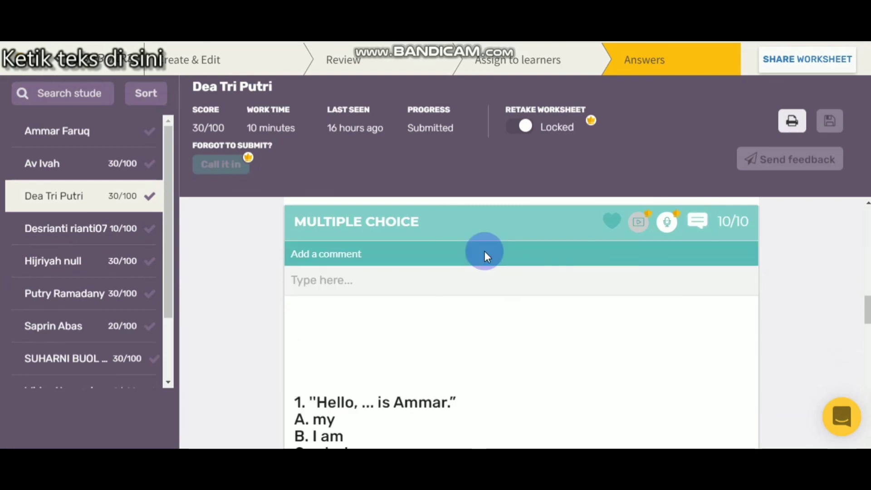
click(456, 291)
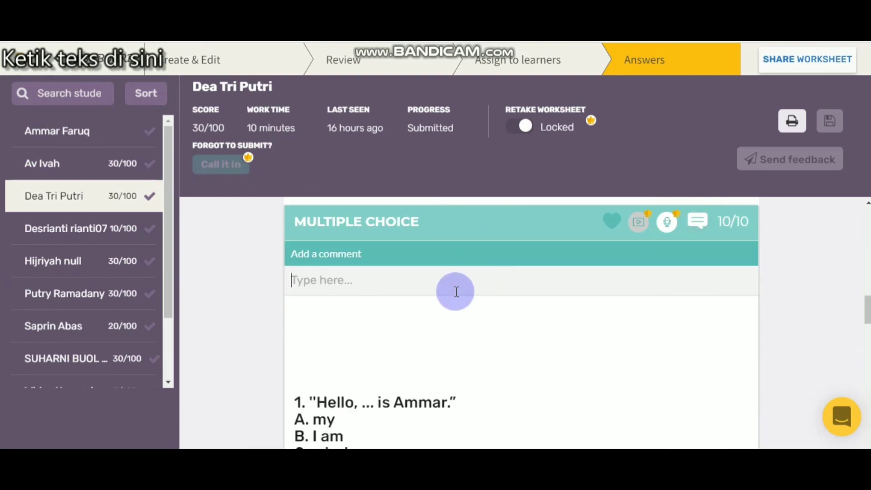
text(Good )
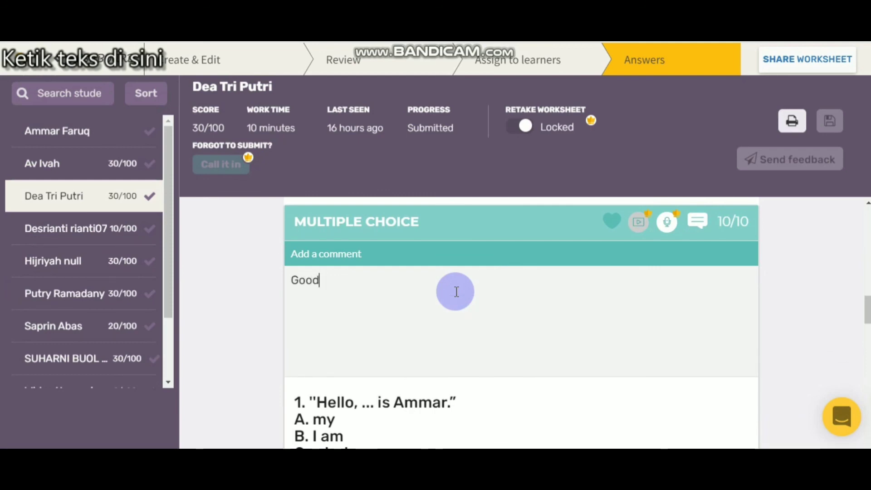
text(job)
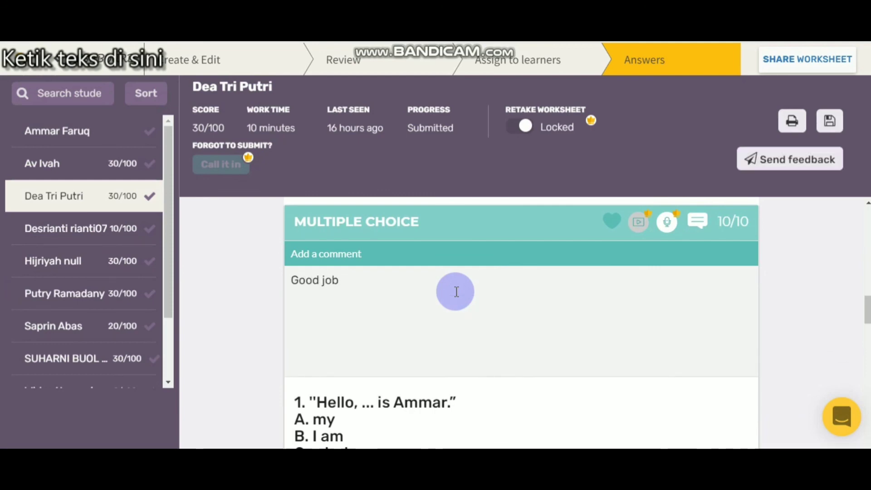
text(,  you have done )
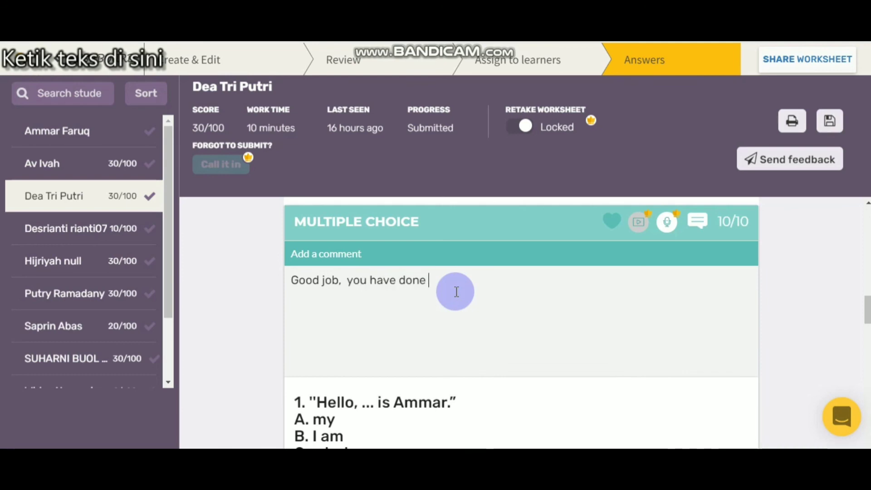
text(it well)
- Look through the selected student's scored answers from the worksheet's cover to the open question about family
scroll(868, 348, down, 5)
drag(868, 348, 868, 196)
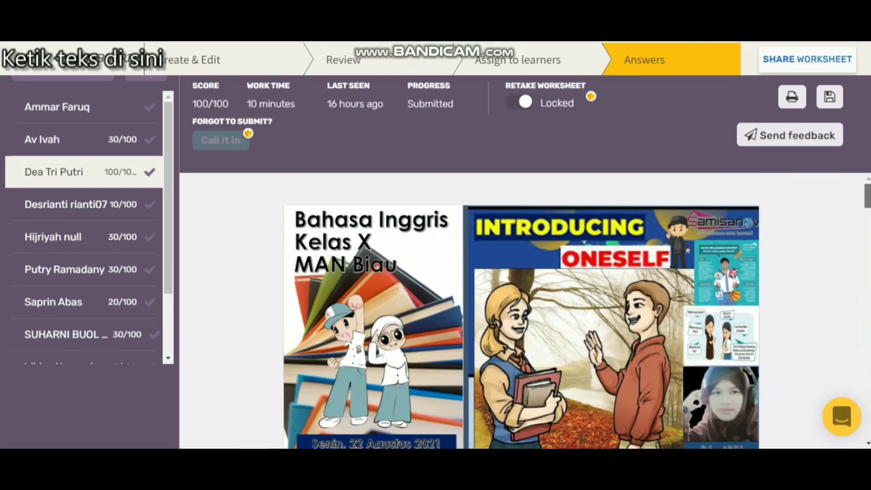
click(866, 189)
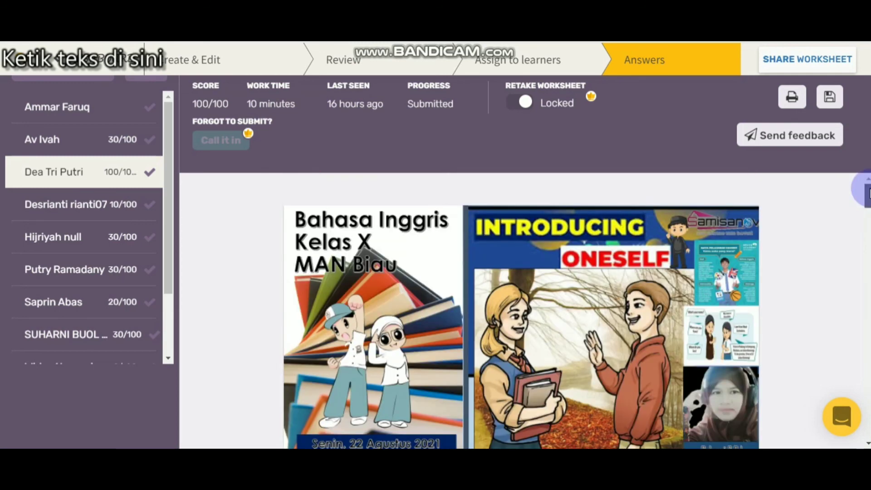
click(799, 145)
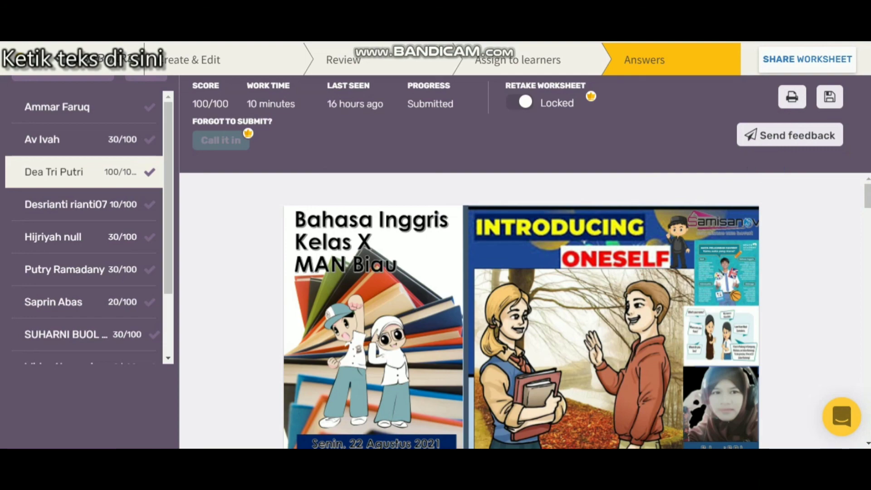
scroll(521, 310, down, 15)
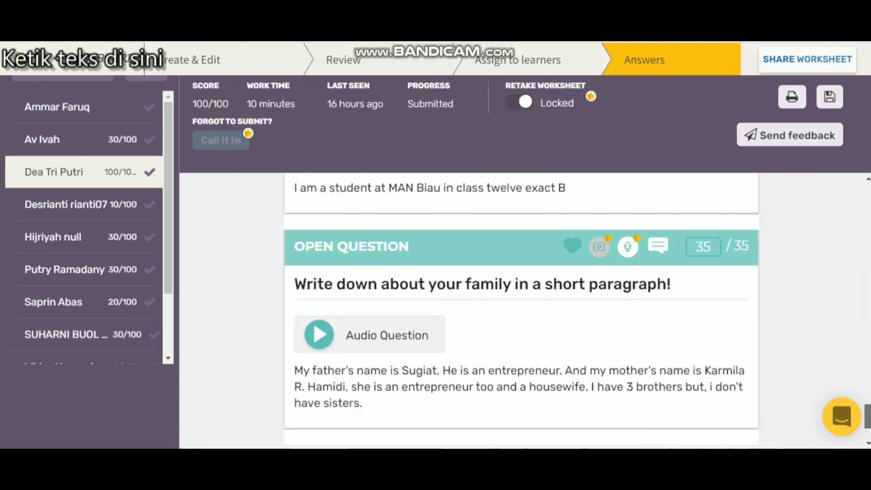
click(792, 97)
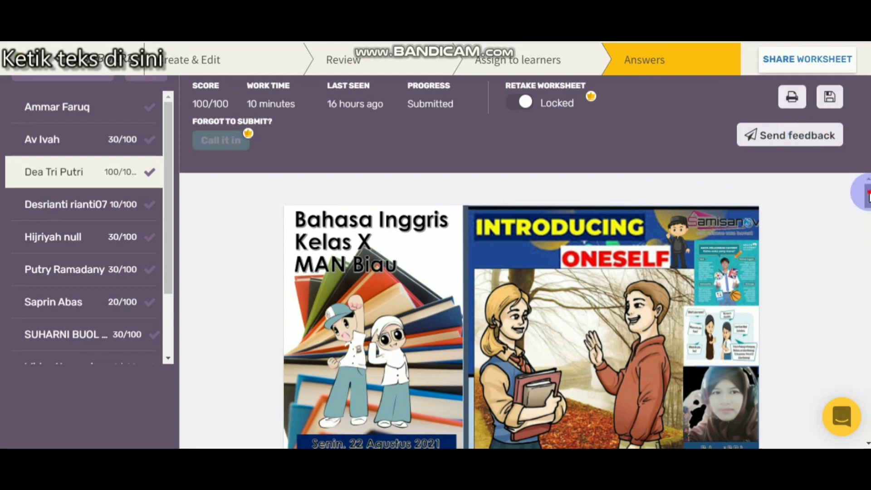
drag(868, 204, 868, 247)
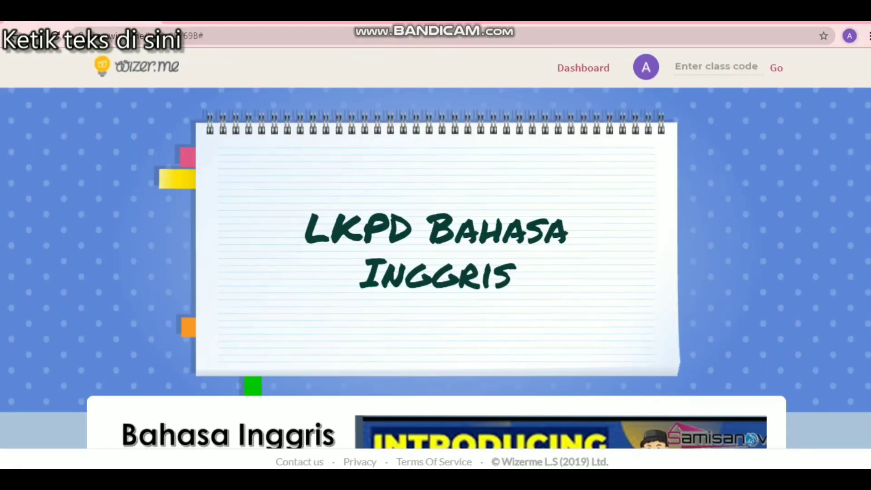
- Look over the student's view of the "LKPD Bahasa Inggris" worksheet, from its title through the video and questions to the family paragraph
scroll(436, 267, down, 5)
scroll(436, 268, down, 2)
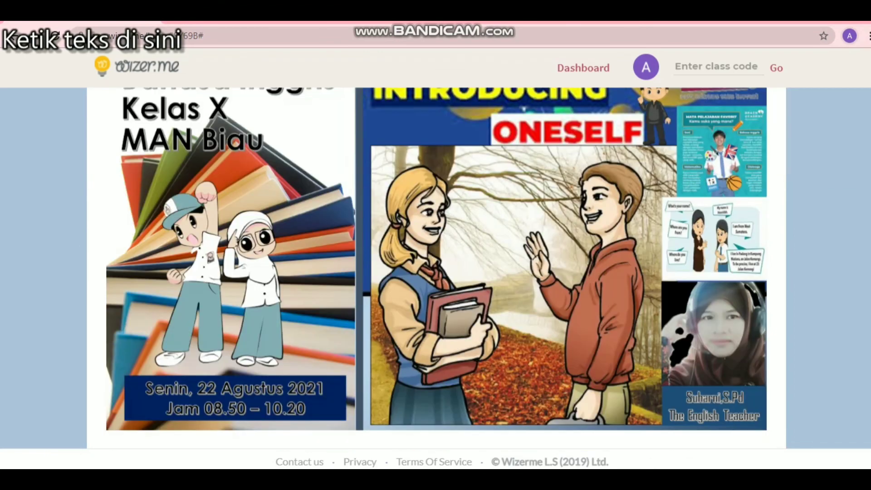
scroll(435, 267, down, 1)
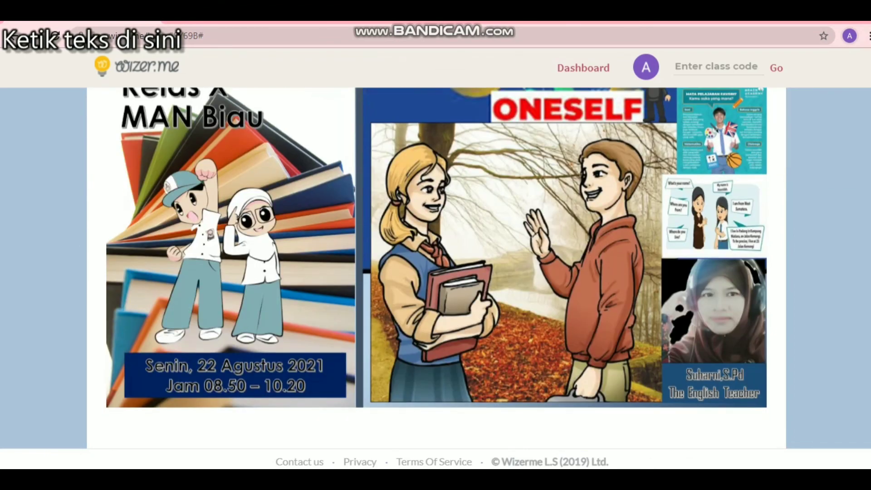
scroll(436, 268, down, 6)
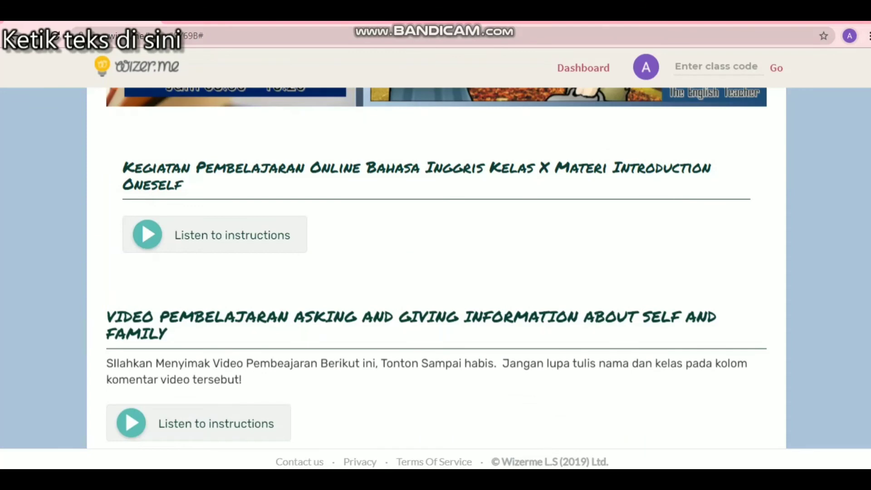
scroll(210, 339, down, 4)
scroll(210, 340, down, 7)
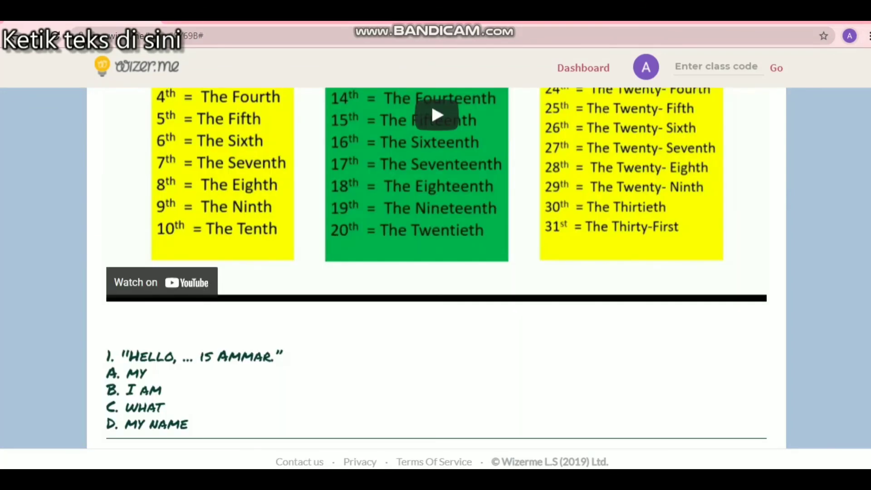
scroll(436, 268, down, 20)
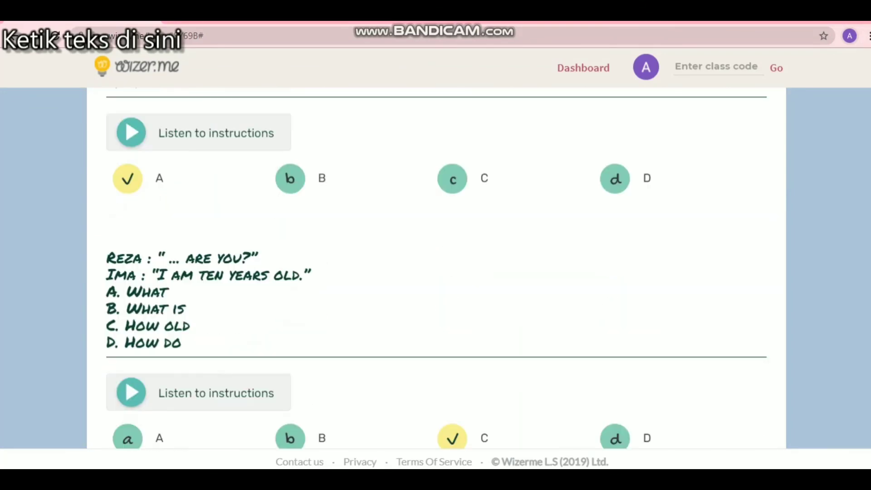
scroll(435, 277, down, 9)
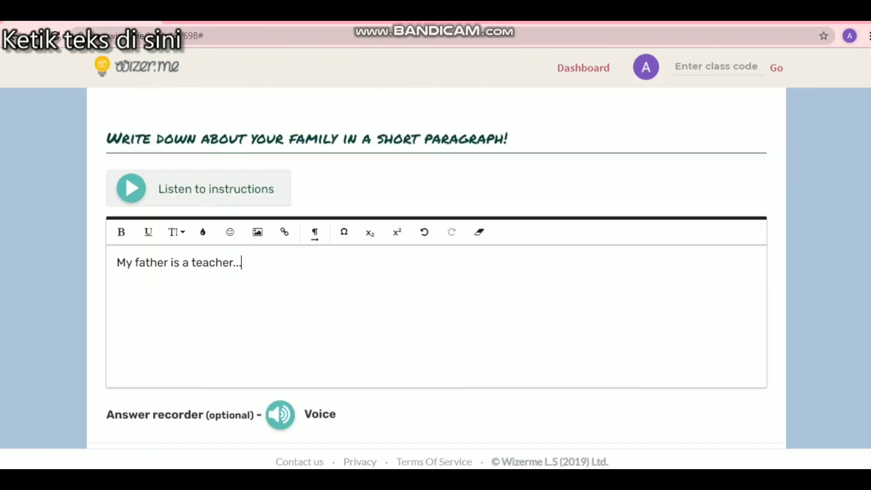
scroll(435, 277, up, 1)
scroll(436, 268, up, 14)
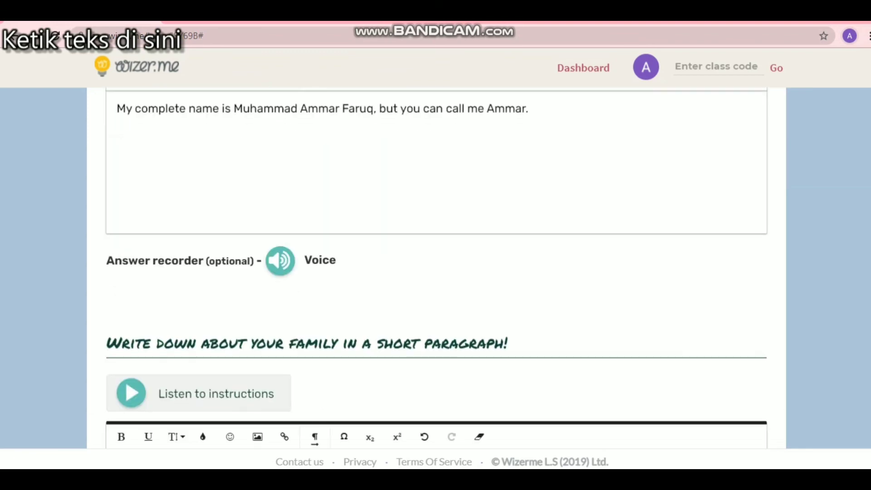
scroll(435, 268, up, 20)
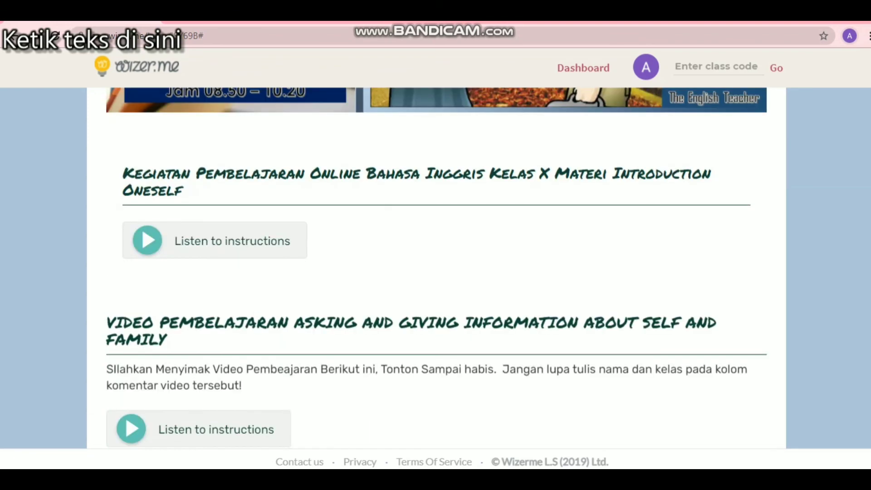
scroll(436, 268, up, 10)
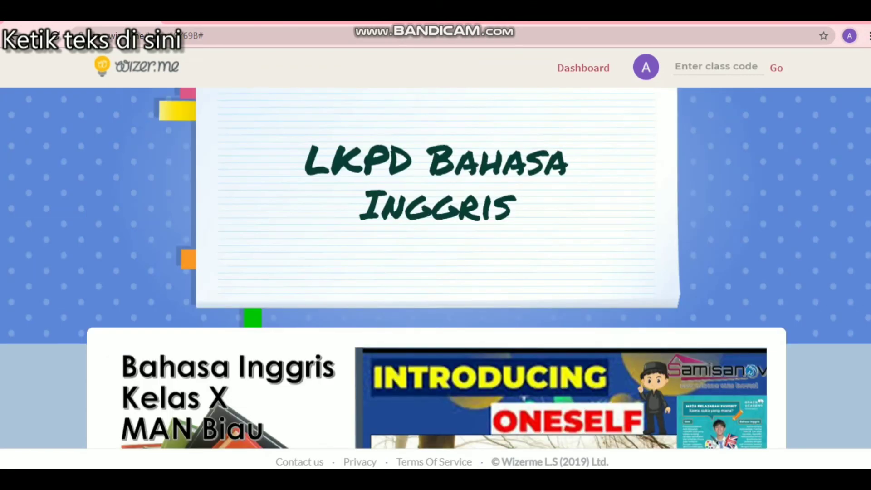
scroll(435, 268, up, 2)
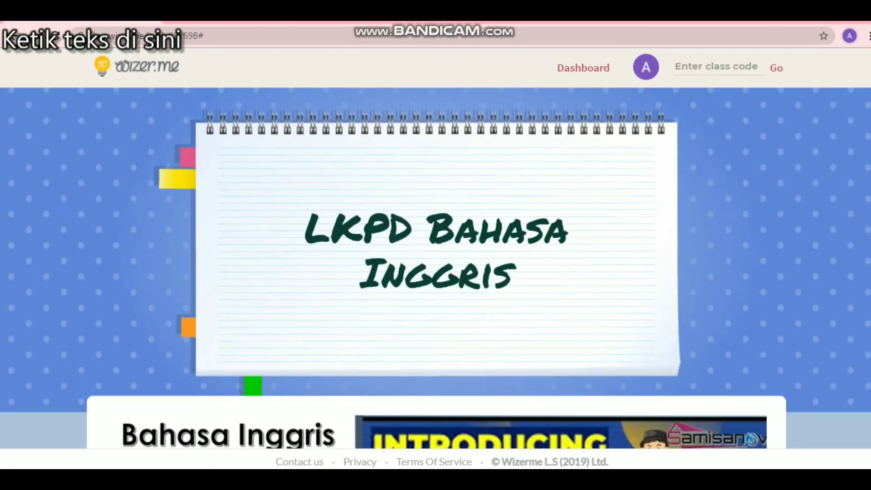